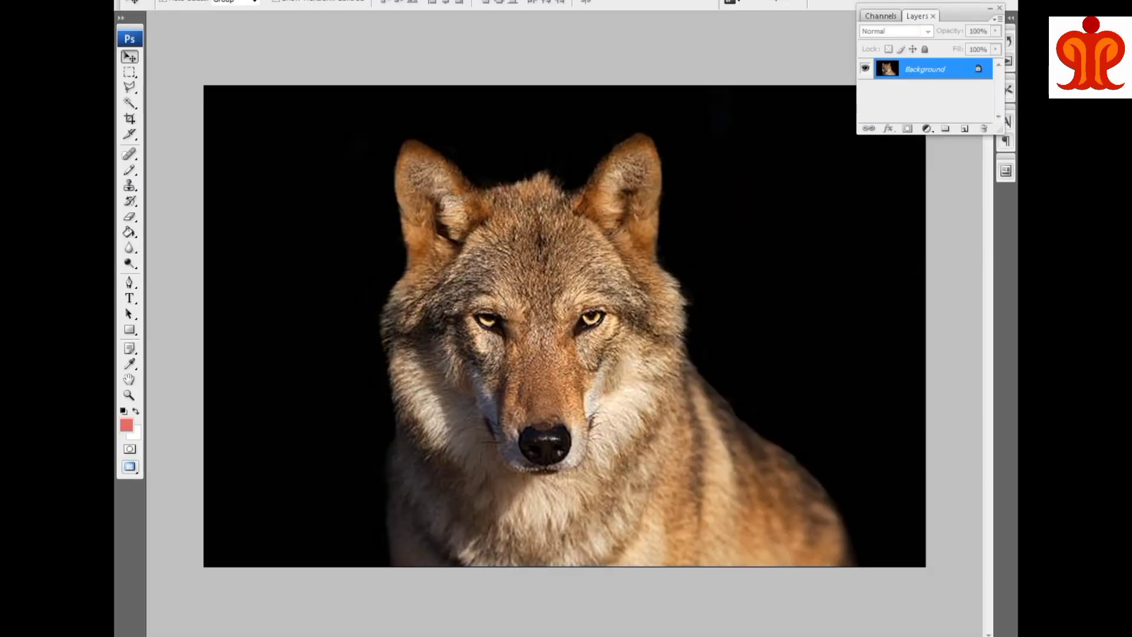
Add Layer 1 above the wolf photo, set the foreground colour to green, and pick the Brush tool.
click(965, 128)
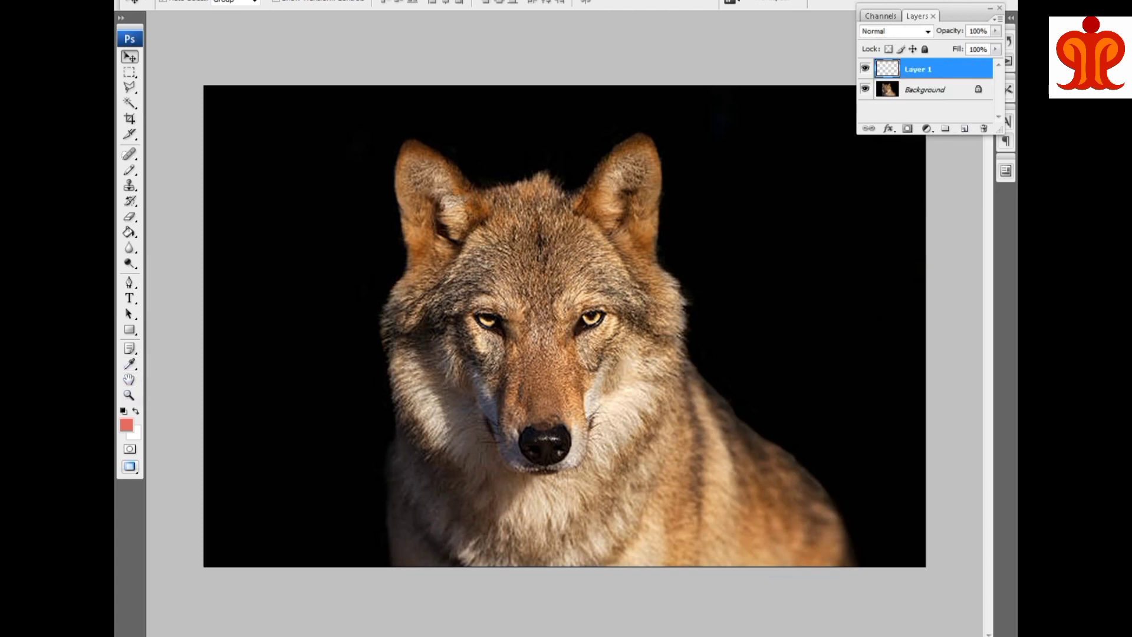
click(129, 364)
click(126, 424)
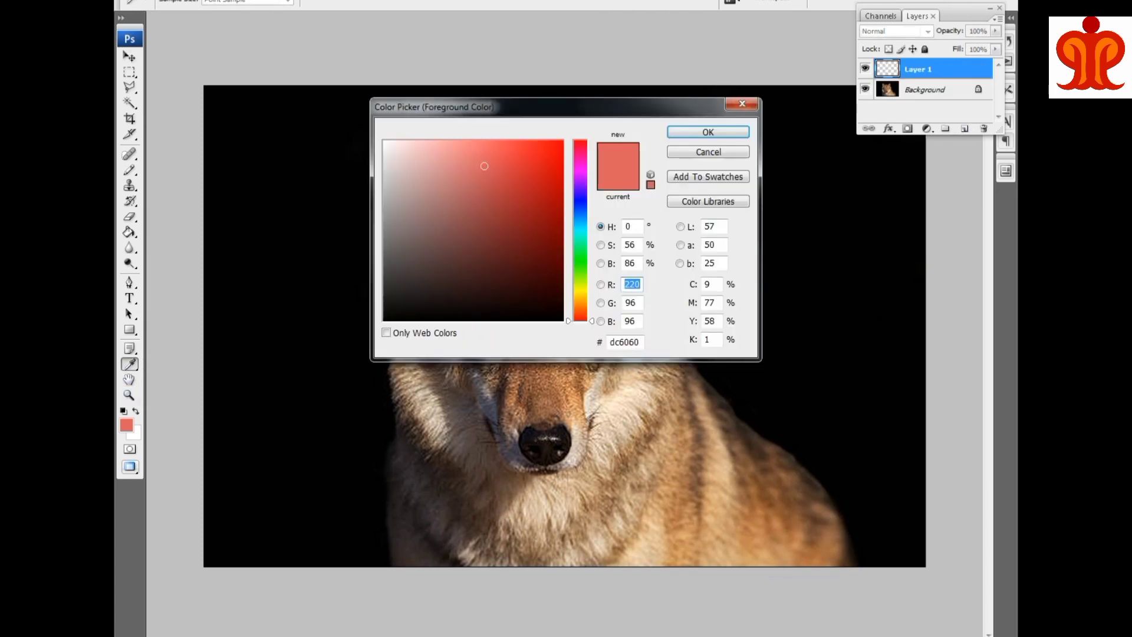
drag(580, 319, 581, 267)
click(708, 133)
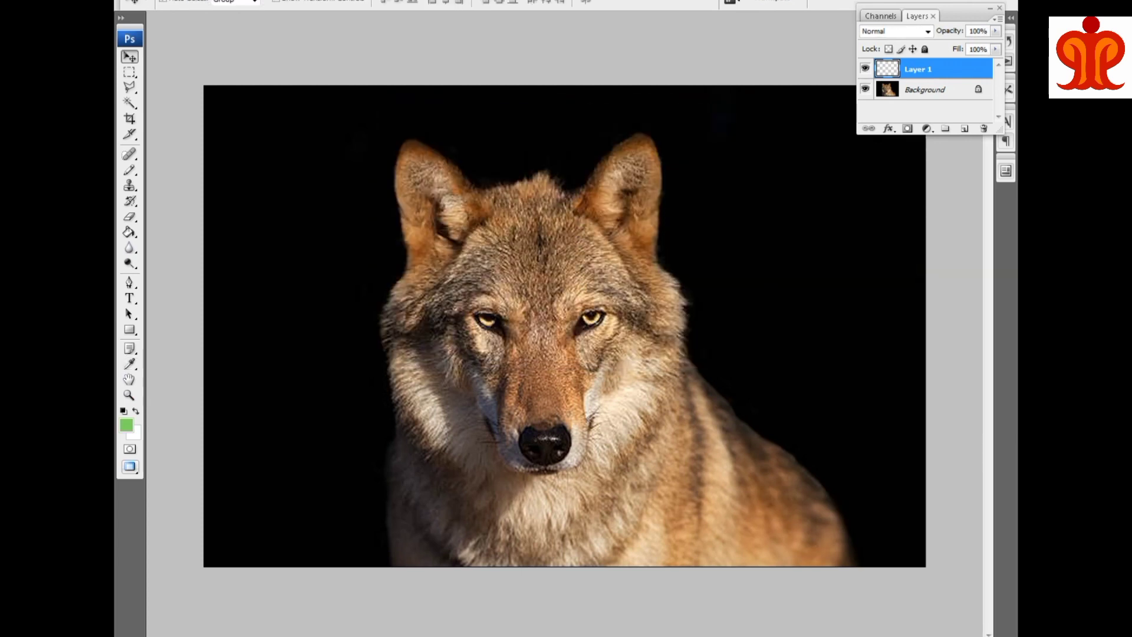
click(130, 170)
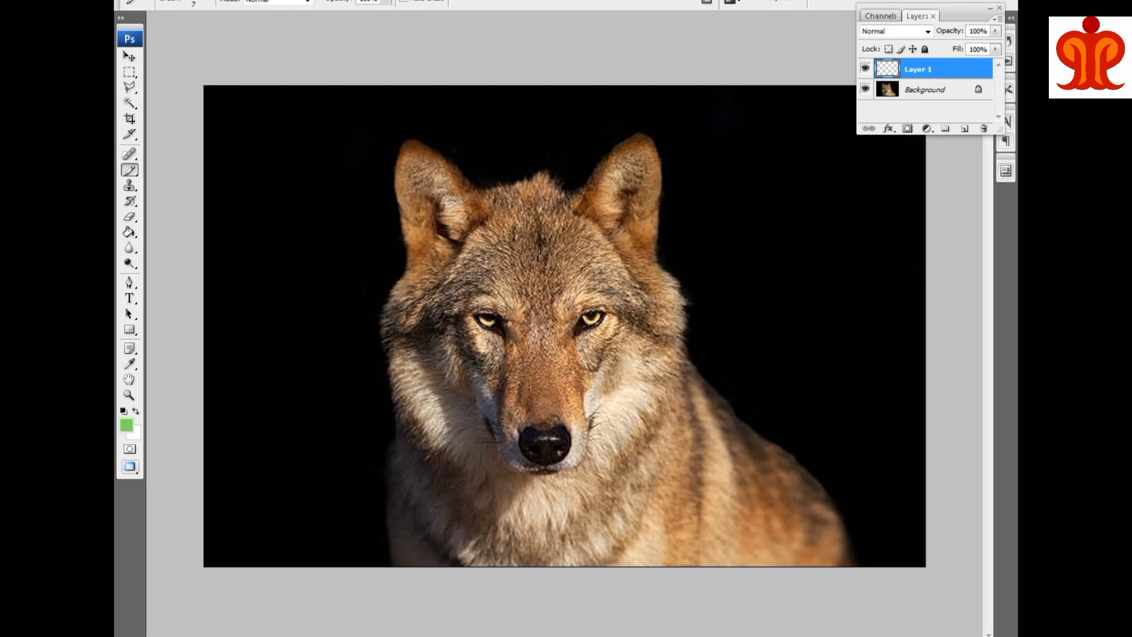
Trace the left muzzle, the nose outline and the right muzzle up to the right eye.
shift+click(501, 393)
shift+click(502, 443)
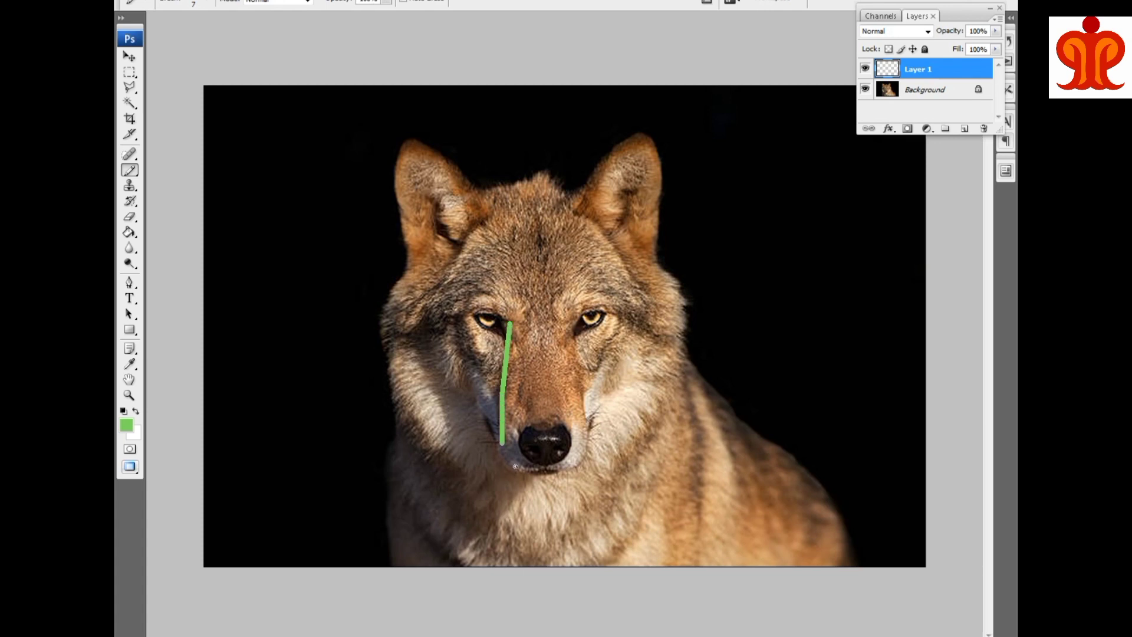
shift+click(515, 466)
shift+click(522, 450)
shift+click(524, 431)
shift+click(548, 423)
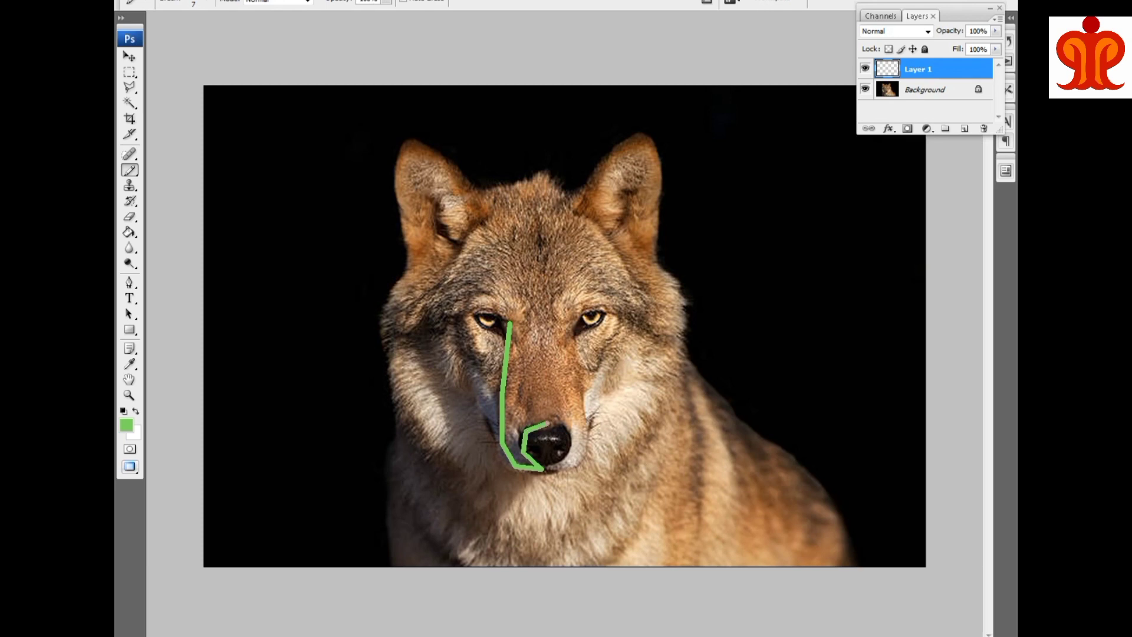
shift+click(570, 431)
shift+click(568, 450)
shift+click(551, 469)
shift+click(582, 466)
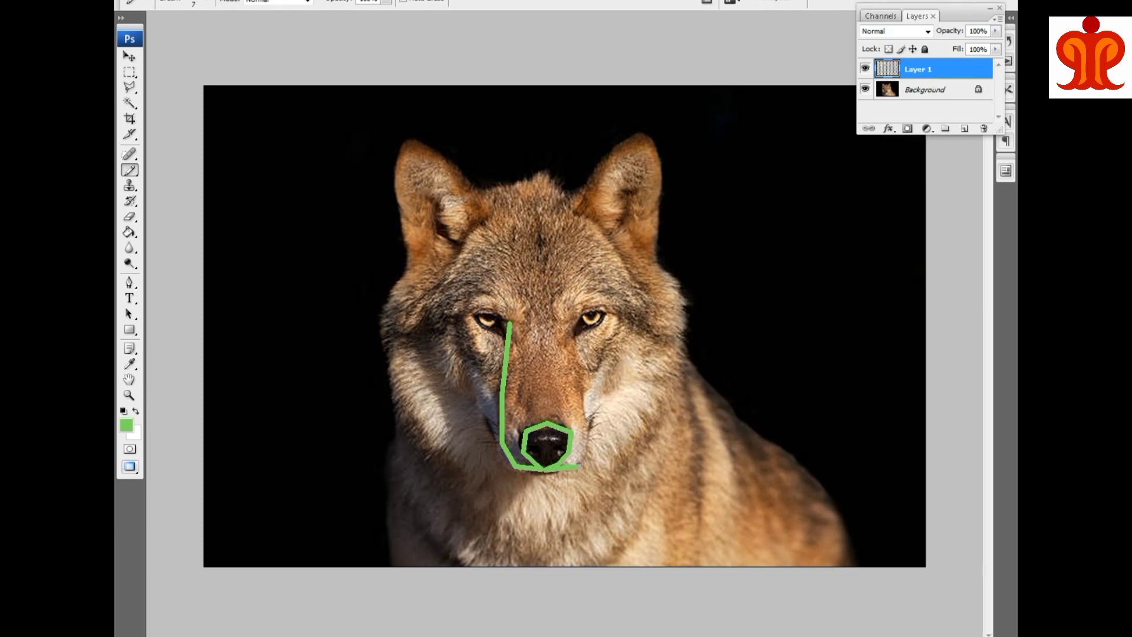
shift+click(591, 430)
shift+click(582, 386)
shift+click(570, 324)
Outline both eyes with straight green lines.
shift+click(589, 304)
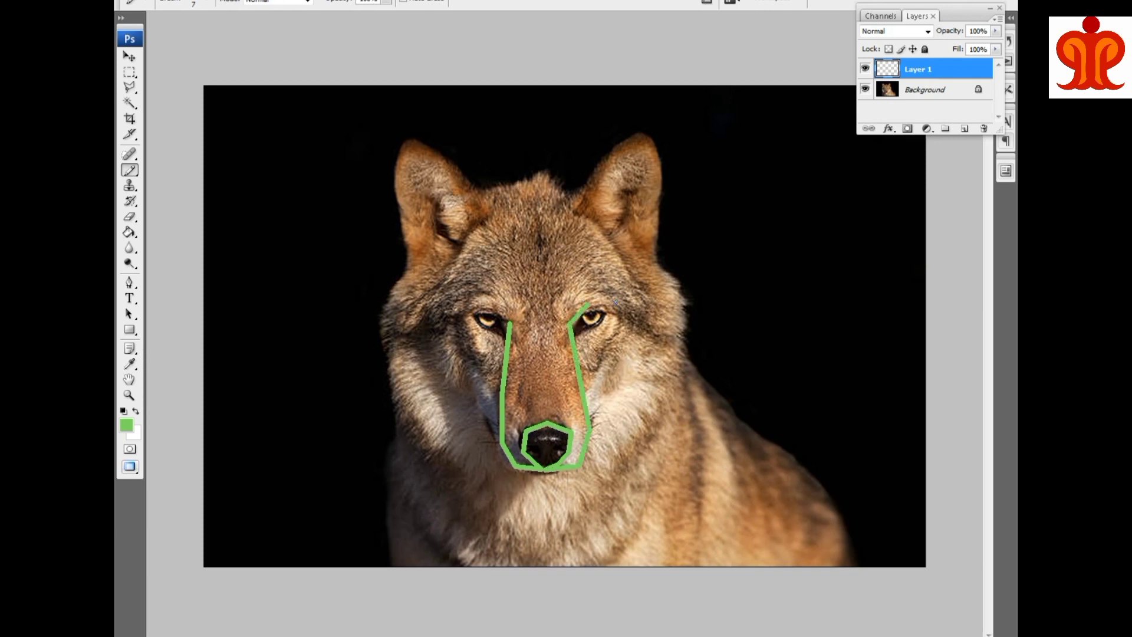
shift+click(623, 313)
shift+click(493, 309)
shift+click(464, 315)
shift+click(480, 328)
shift+click(508, 323)
shift+click(574, 335)
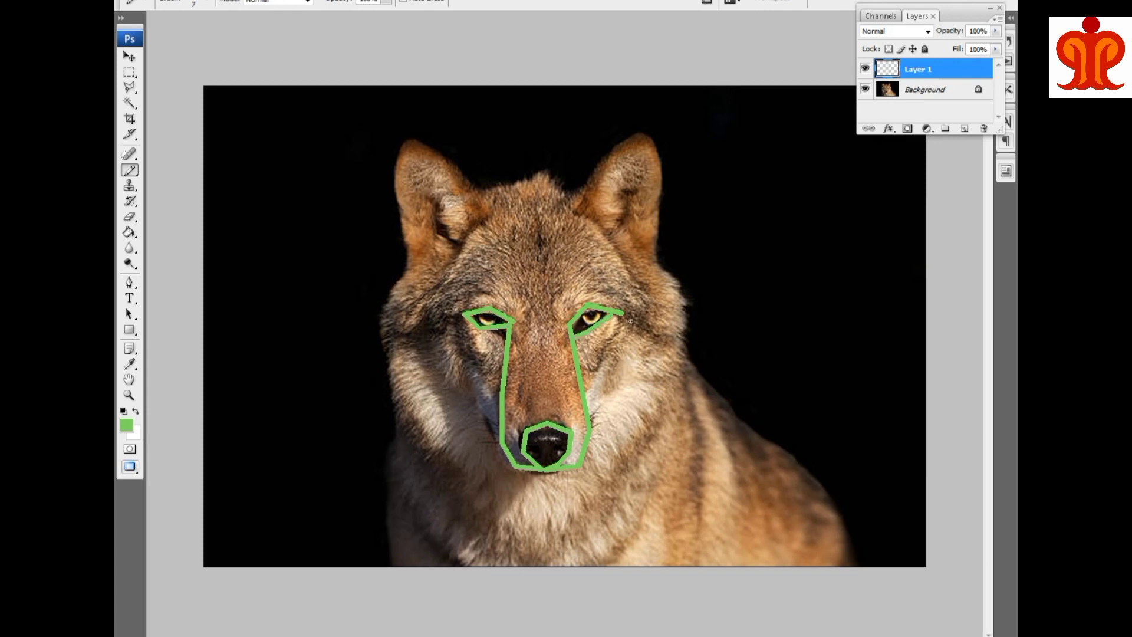
Draw cheek lines from each eye corner down to the muzzle.
drag(622, 314, 598, 371)
shift+click(587, 386)
shift+click(461, 348)
shift+click(495, 393)
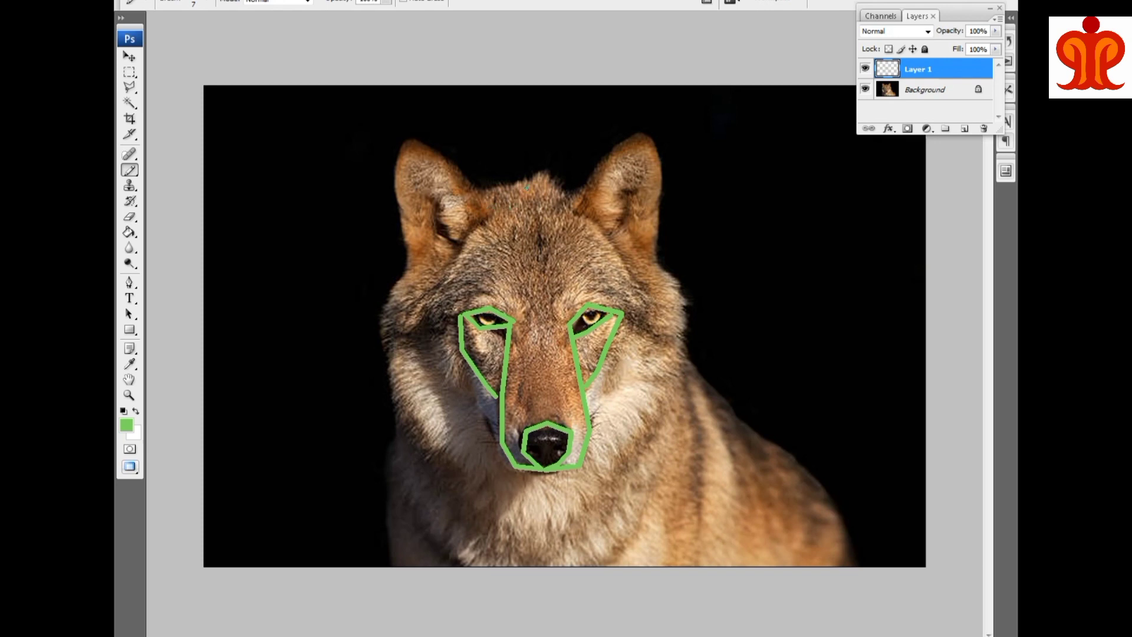
Draw the forehead line and the left head outline down to the muzzle.
click(541, 177)
shift+click(499, 192)
shift+click(479, 220)
shift+click(457, 258)
shift+click(440, 289)
shift+click(429, 317)
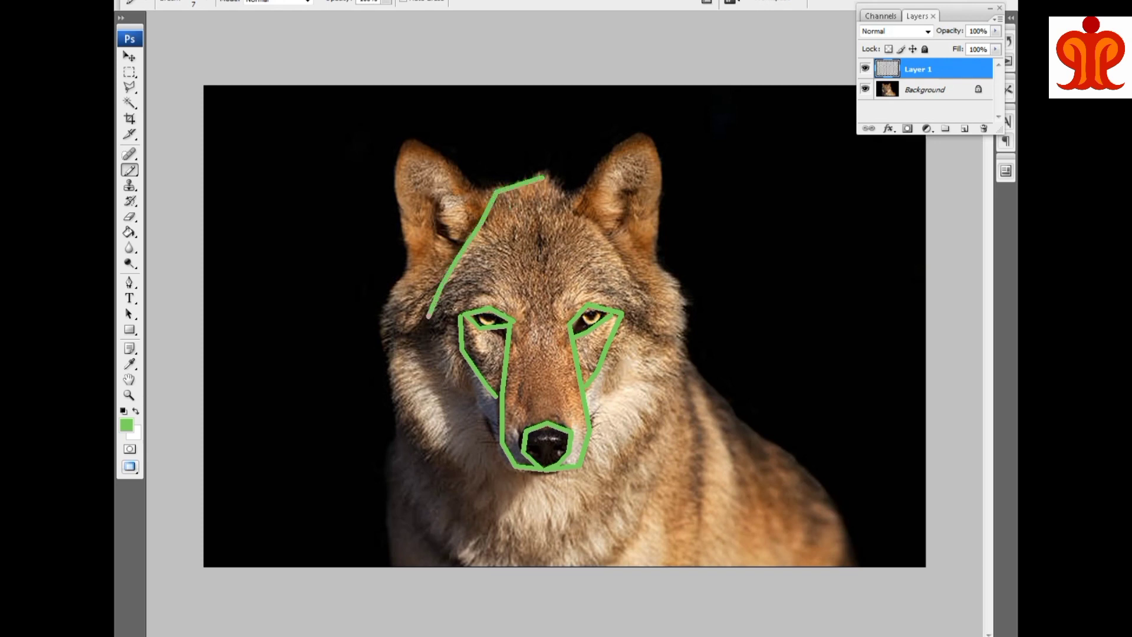
shift+click(439, 359)
shift+click(460, 394)
shift+click(490, 425)
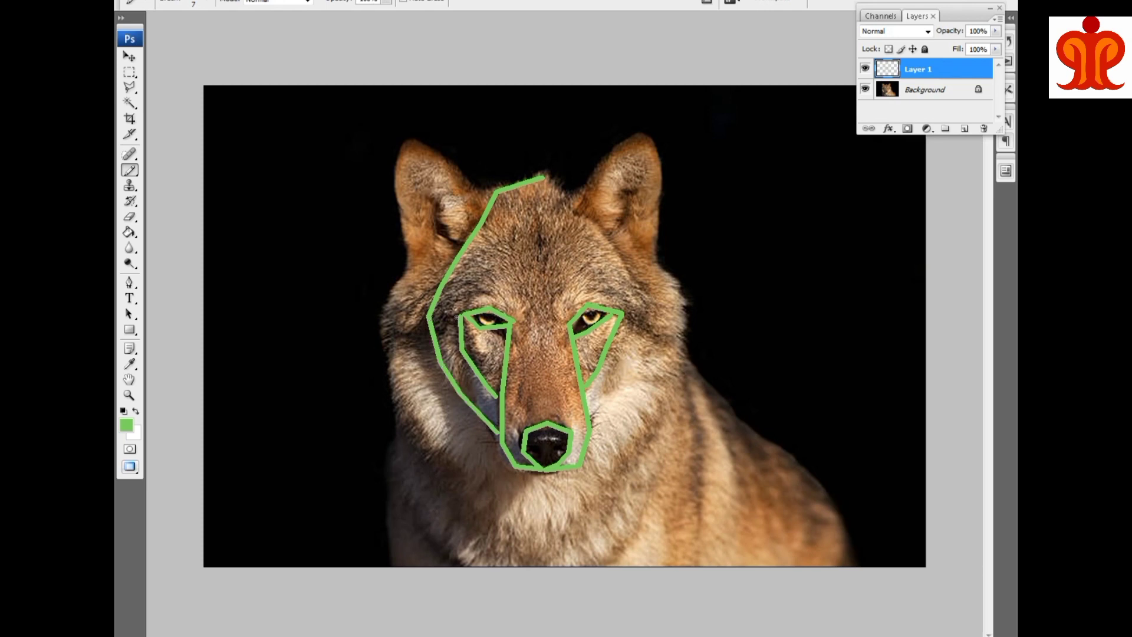
Add lines beside the eyes, the right head outline to the forehead, and the right cheek line.
drag(459, 320, 439, 352)
drag(623, 313, 643, 337)
shift+click(651, 297)
shift+click(624, 259)
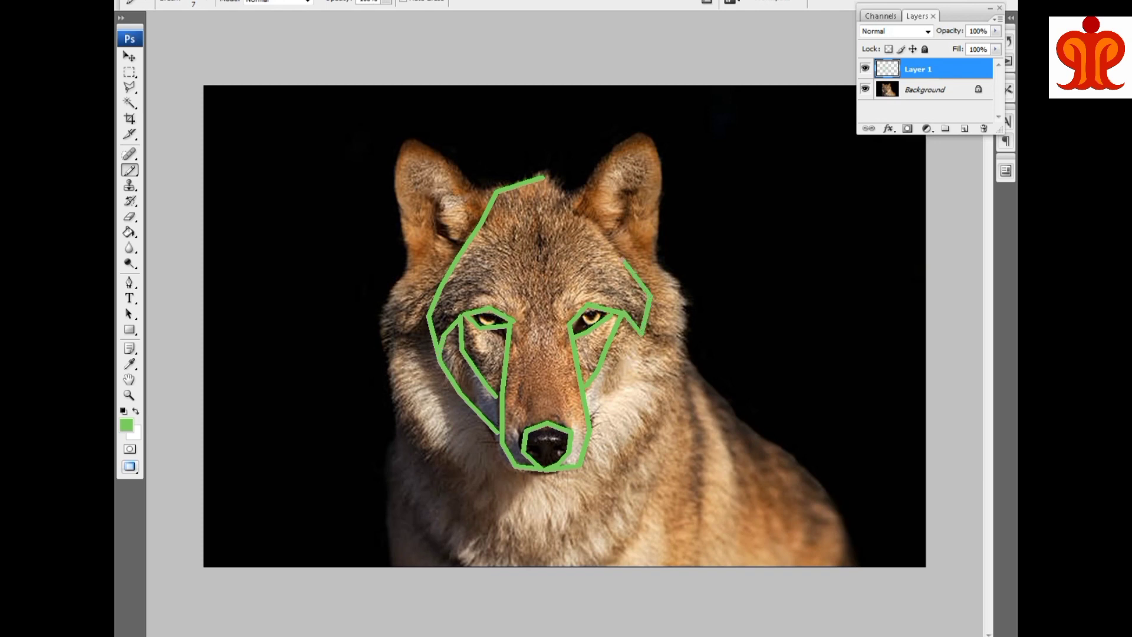
shift+click(602, 222)
shift+click(573, 205)
shift+click(545, 176)
shift+click(623, 387)
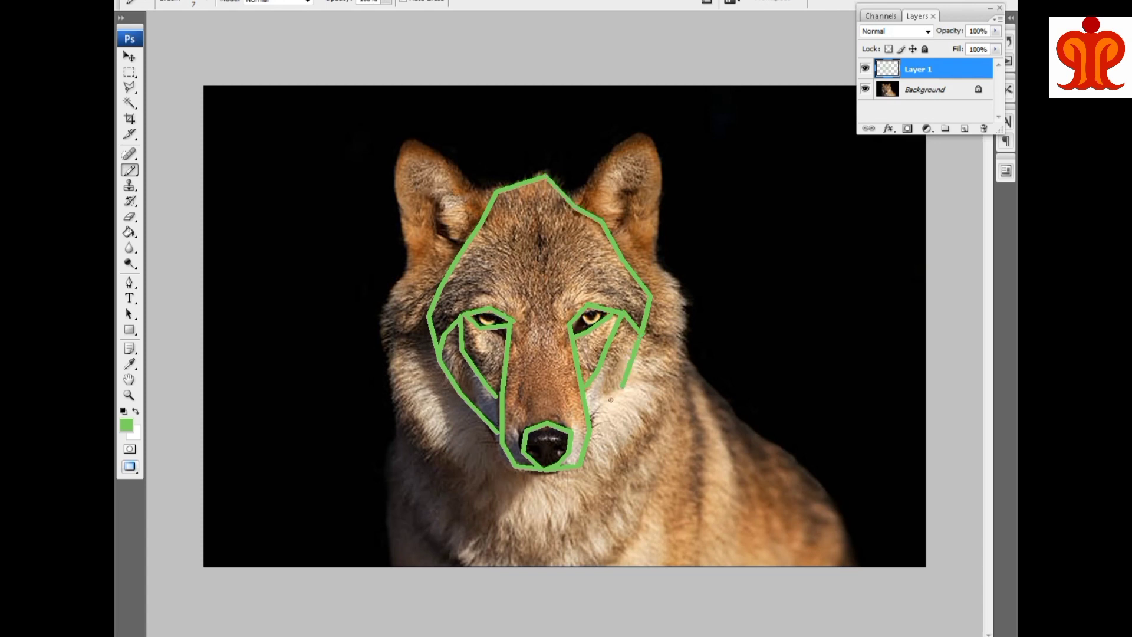
shift+click(590, 420)
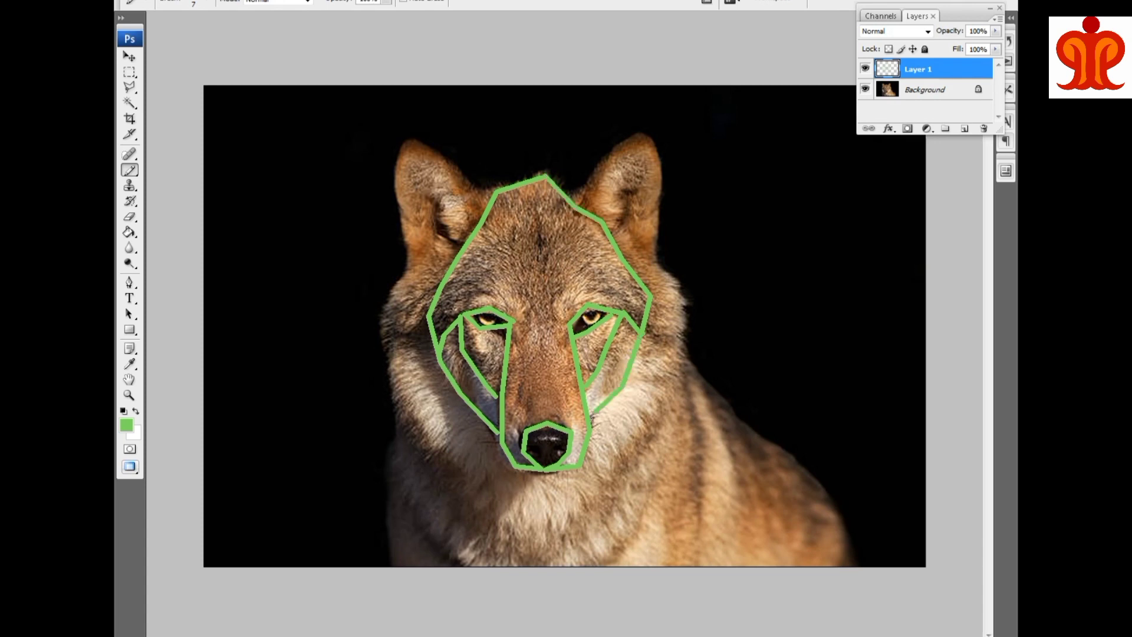
Outline the left ear with its inner triangles and join it to the head.
shift+click(477, 191)
shift+click(442, 155)
shift+click(407, 142)
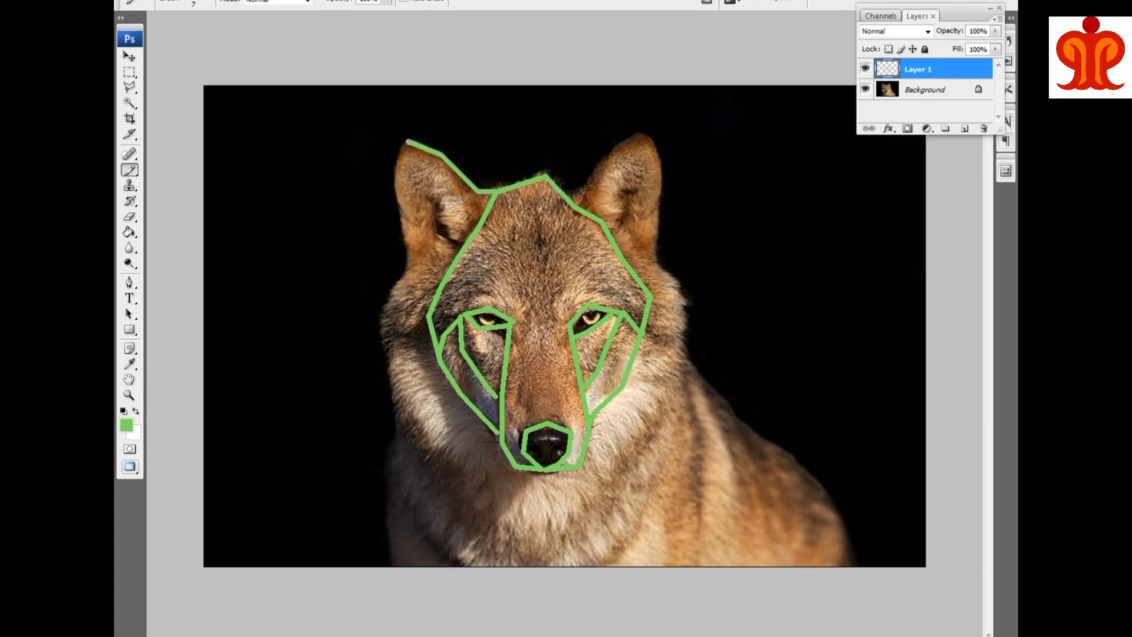
shift+click(459, 192)
shift+click(470, 237)
click(408, 254)
shift+click(449, 273)
shift+click(400, 196)
shift+click(408, 142)
click(427, 197)
shift+click(408, 143)
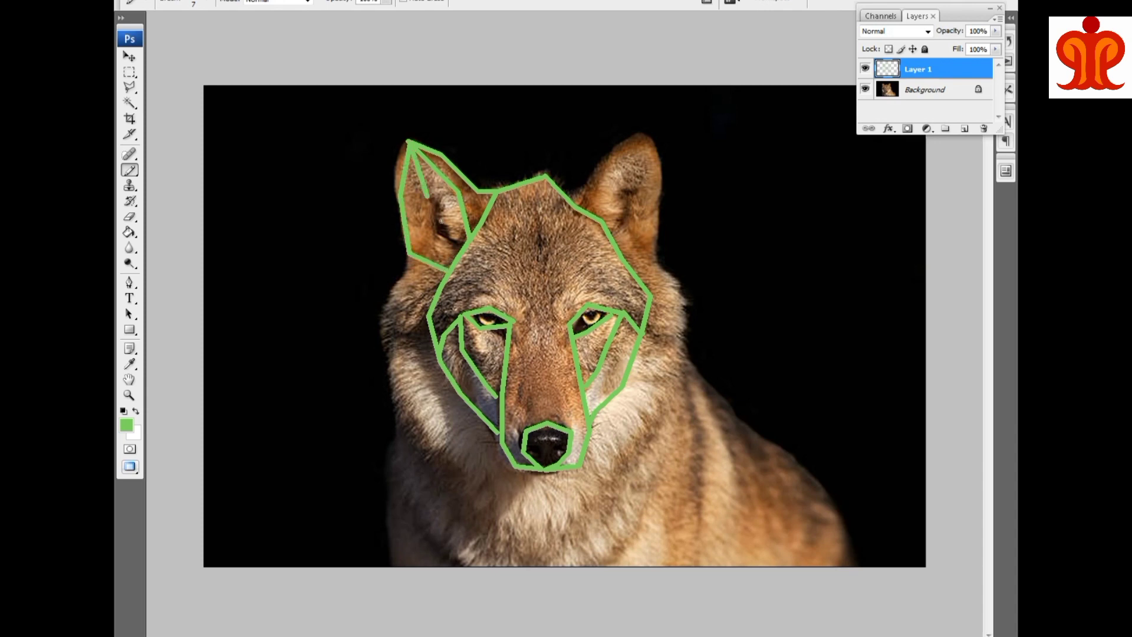
shift+click(439, 231)
Trace the jaw contour from the left cheek down to the chin and up the right side.
shift+click(380, 310)
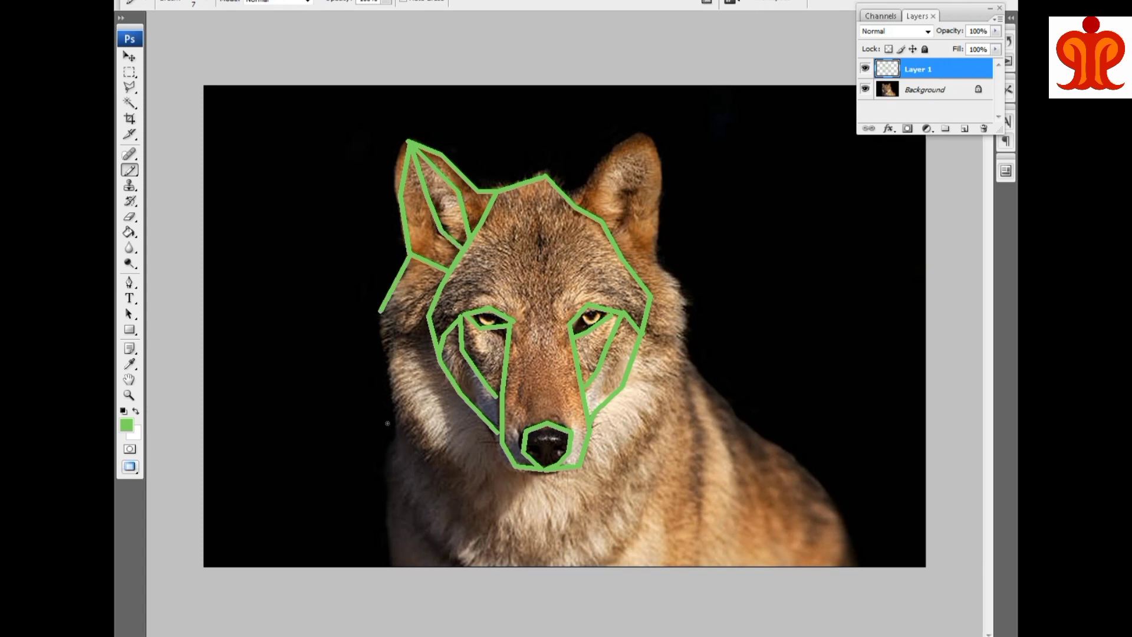
shift+click(396, 380)
shift+click(437, 459)
shift+click(501, 525)
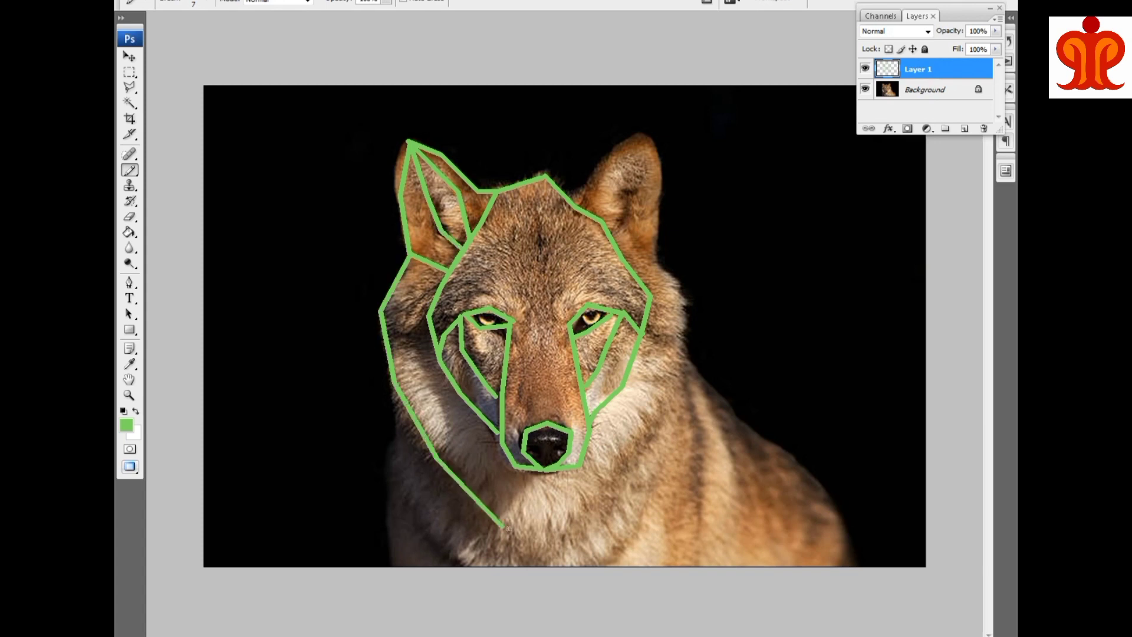
shift+click(551, 538)
shift+click(640, 456)
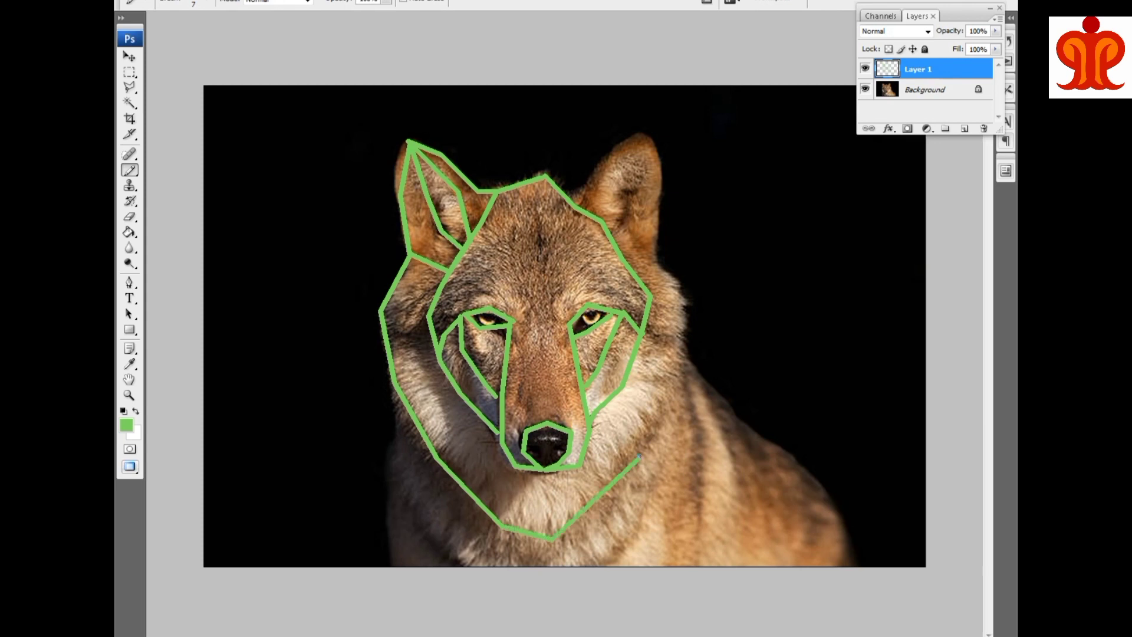
shift+click(678, 375)
shift+click(688, 313)
shift+click(672, 272)
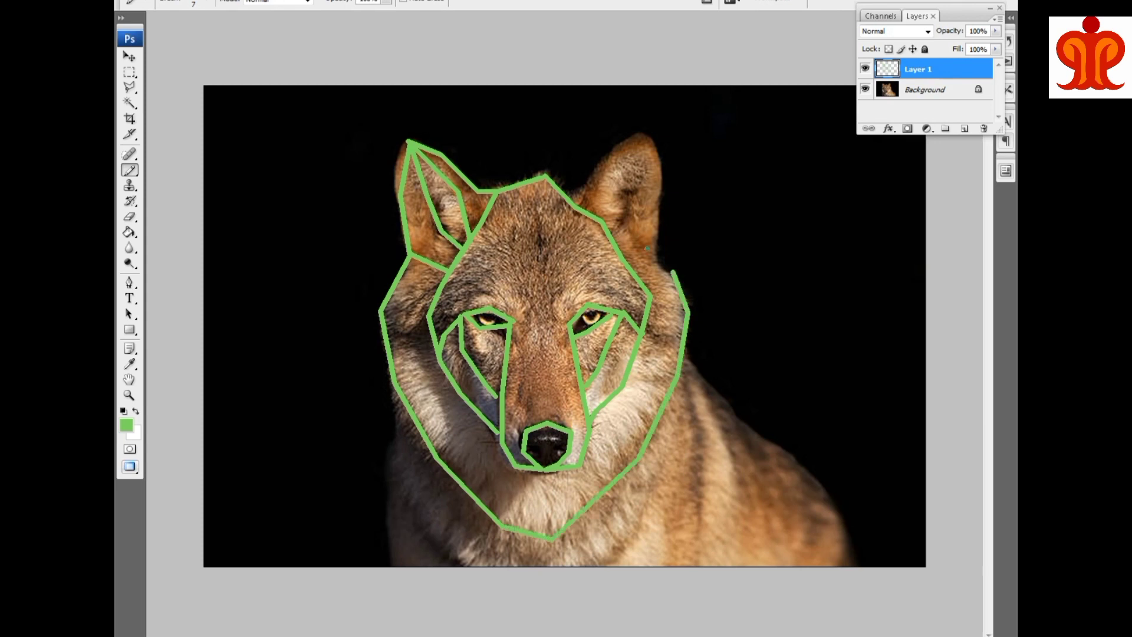
shift+click(642, 244)
shift+click(616, 224)
shift+click(603, 220)
Outline the right ear with its inner lines, then undo a stray diagonal across the face.
shift+click(606, 157)
shift+click(650, 131)
shift+click(662, 200)
shift+click(655, 248)
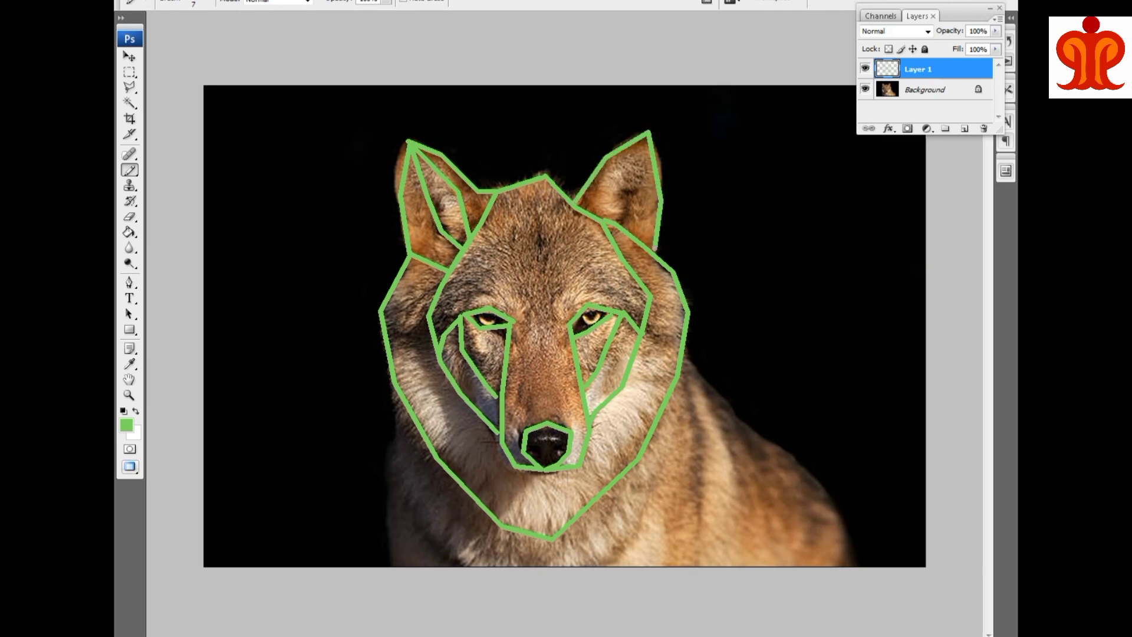
click(611, 217)
shift+click(649, 149)
shift+click(638, 193)
shift+click(620, 223)
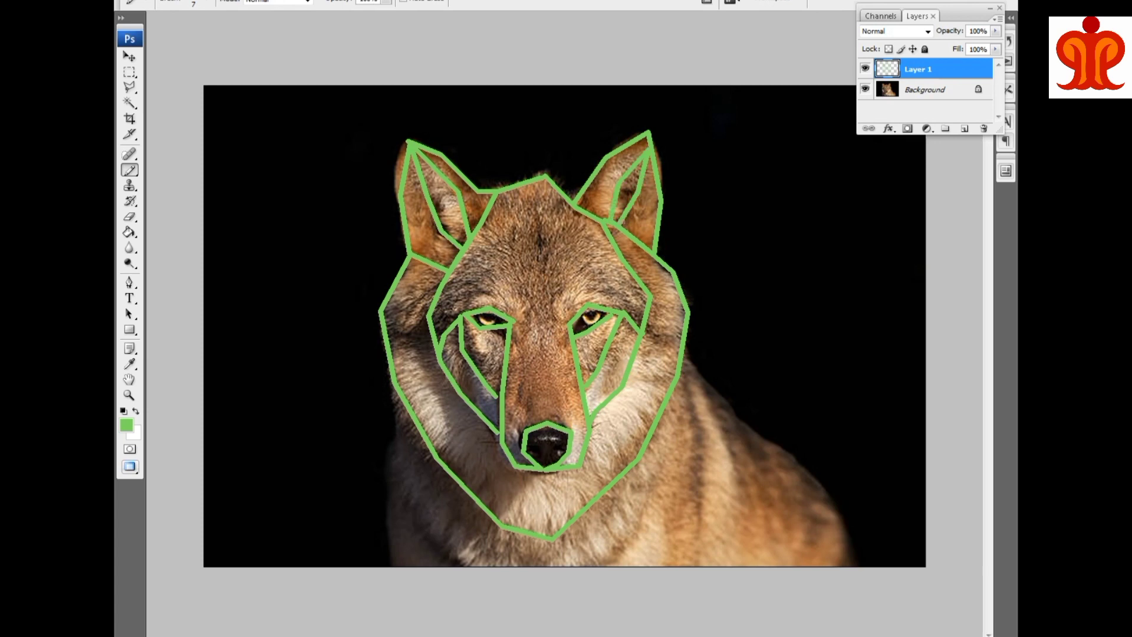
shift+click(388, 342)
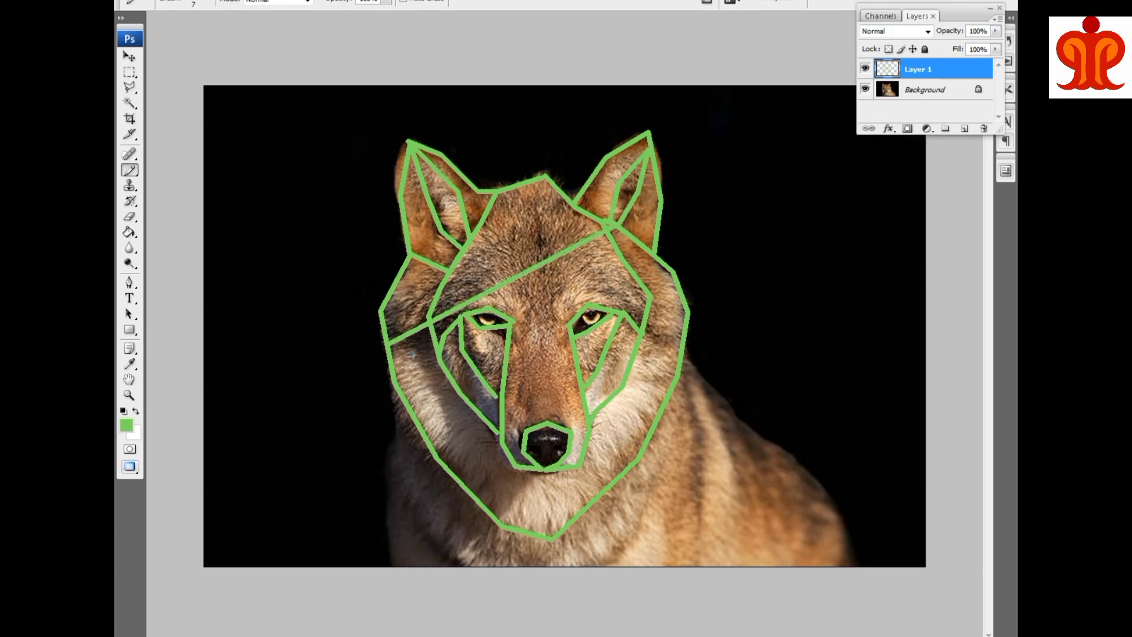
key(ctrl+z)
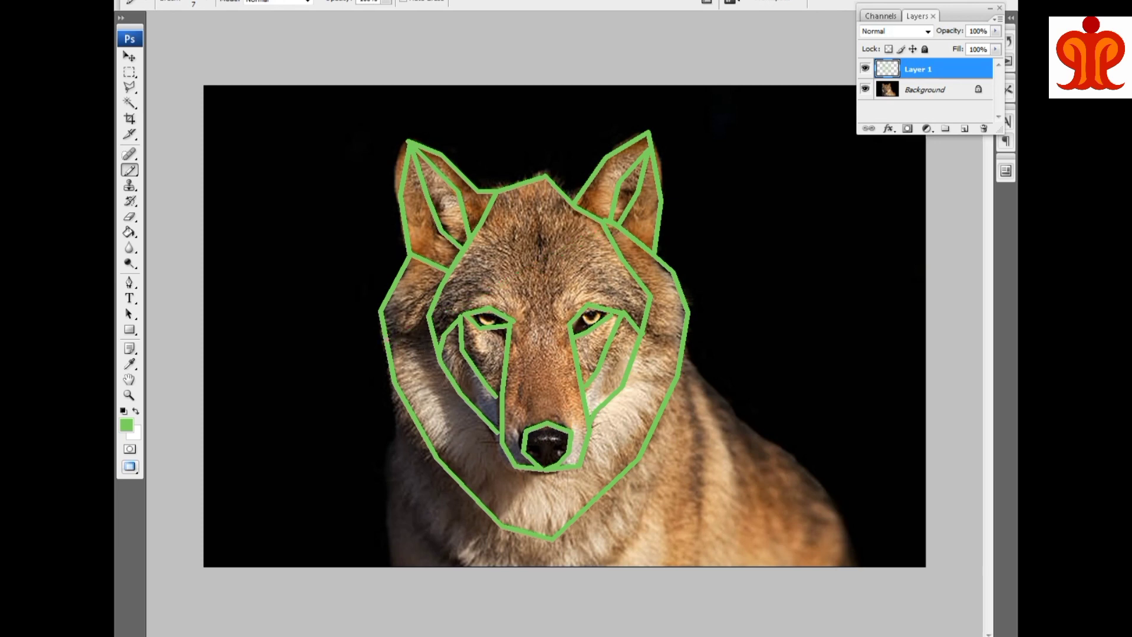
Add small facet lines on both cheeks and a line from the nose to the chin.
shift+click(416, 352)
shift+click(431, 330)
click(645, 334)
shift+click(669, 356)
shift+click(683, 356)
shift+click(502, 520)
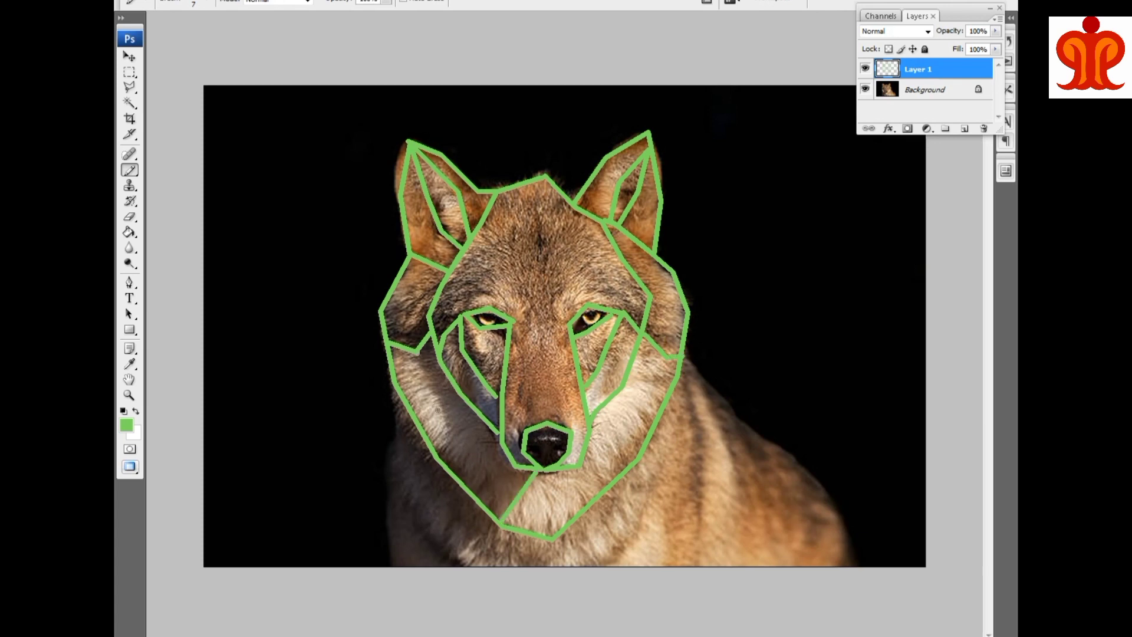
Draw left cheek facets and left-side lines down to the bottom of the image.
click(416, 353)
shift+click(448, 422)
shift+click(437, 456)
click(393, 392)
shift+click(393, 462)
shift+click(424, 528)
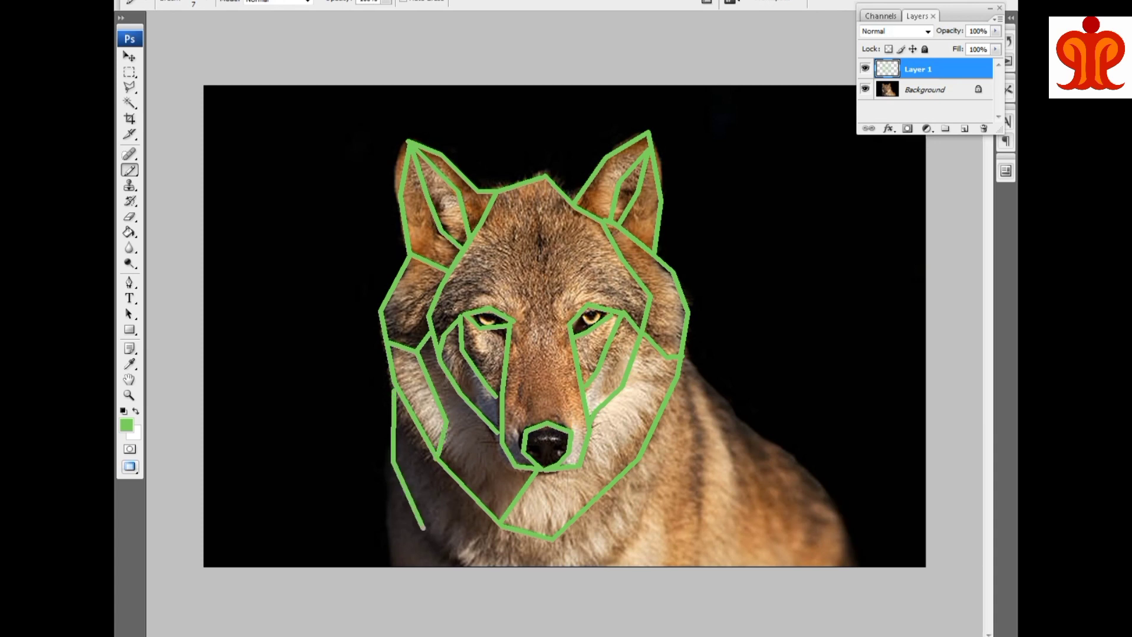
shift+click(463, 567)
shift+click(382, 534)
shift+click(397, 571)
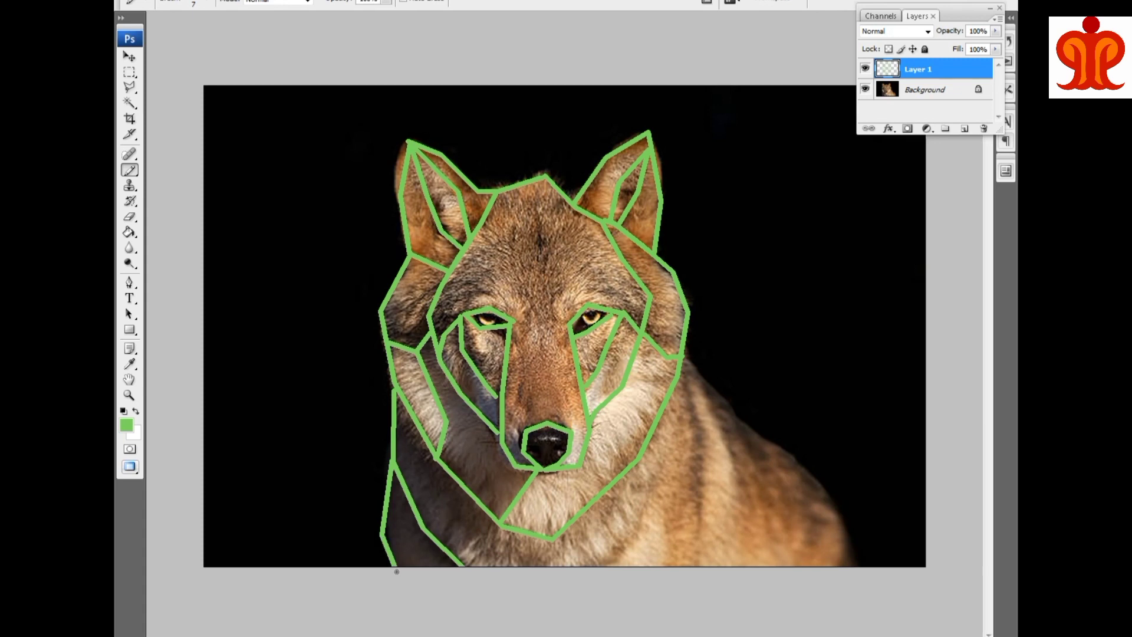
Outline the right side of the neck and the chest facets down to the bottom edge.
click(684, 357)
shift+click(706, 444)
shift+click(698, 520)
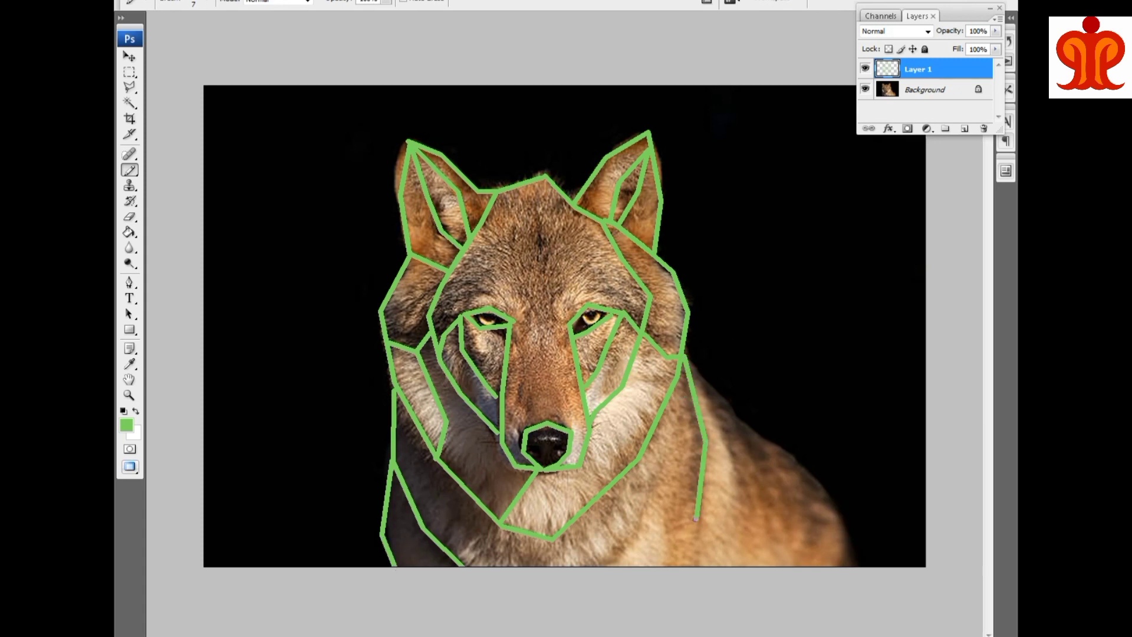
shift+click(690, 579)
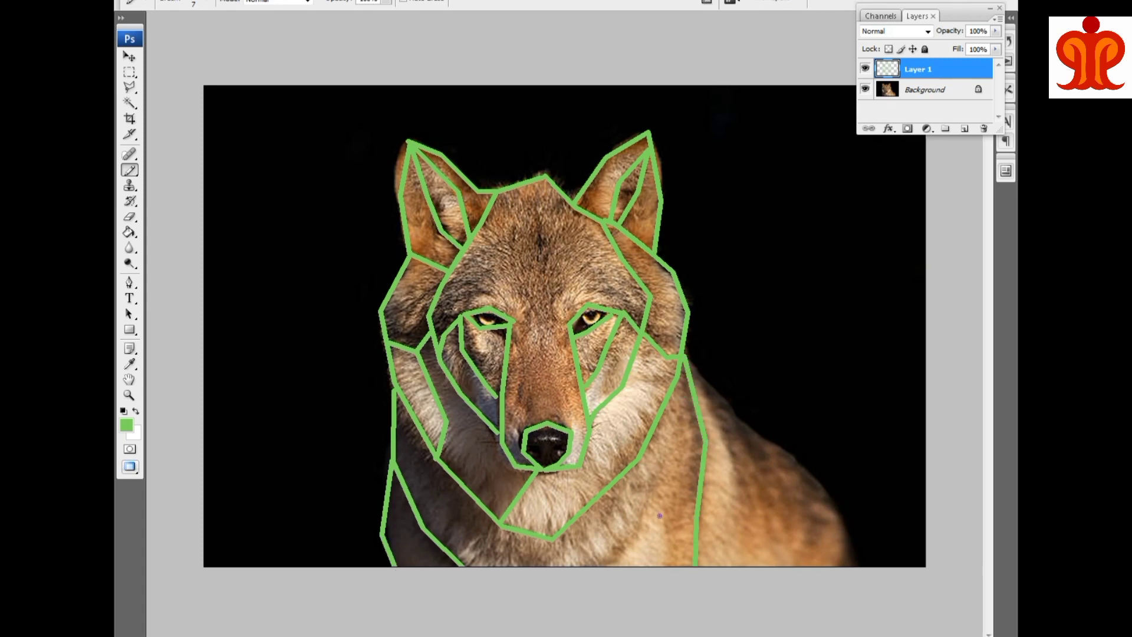
click(672, 394)
shift+click(668, 479)
shift+click(636, 529)
shift+click(608, 569)
click(668, 478)
shift+click(669, 541)
Outline the right shoulder with lines running down to the bottom edge.
click(684, 356)
shift+click(755, 432)
shift+click(757, 483)
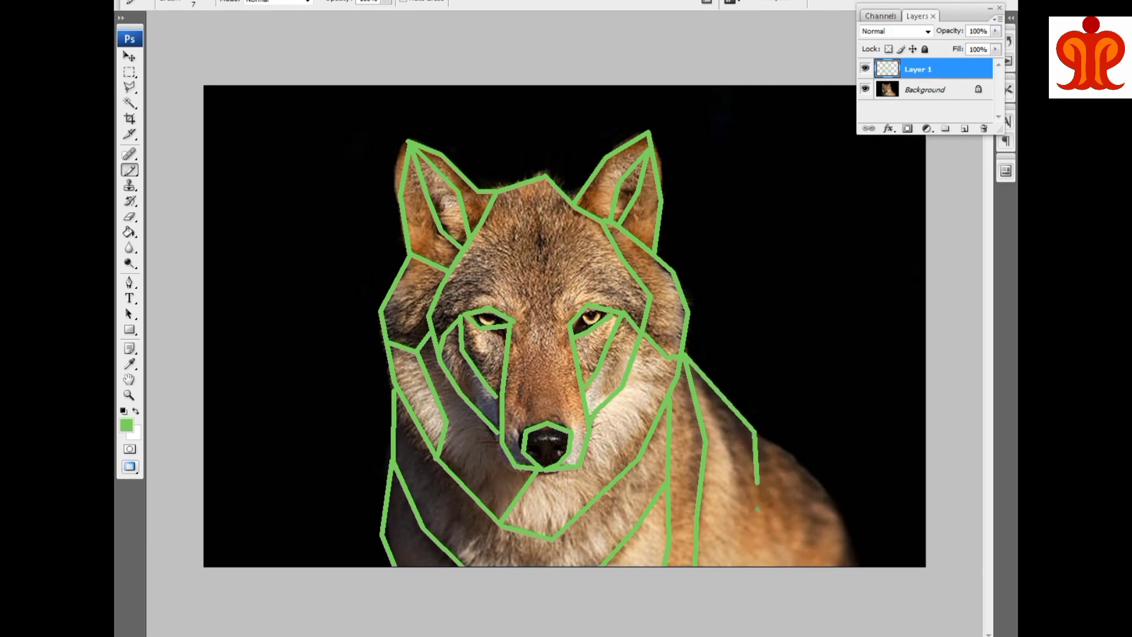
shift+click(744, 560)
click(755, 434)
shift+click(808, 470)
shift+click(815, 519)
shift+click(815, 568)
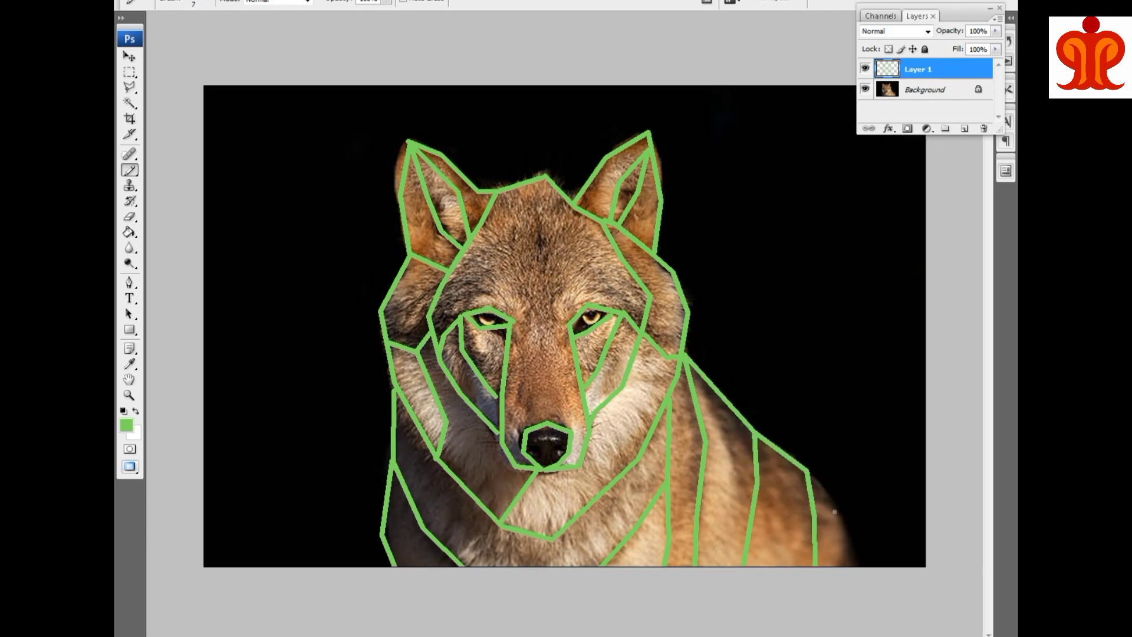
Add diagonal and vertical shoulder facet lines plus a line from the left cheek to the chest.
click(807, 467)
shift+click(858, 541)
shift+click(869, 566)
shift+click(733, 467)
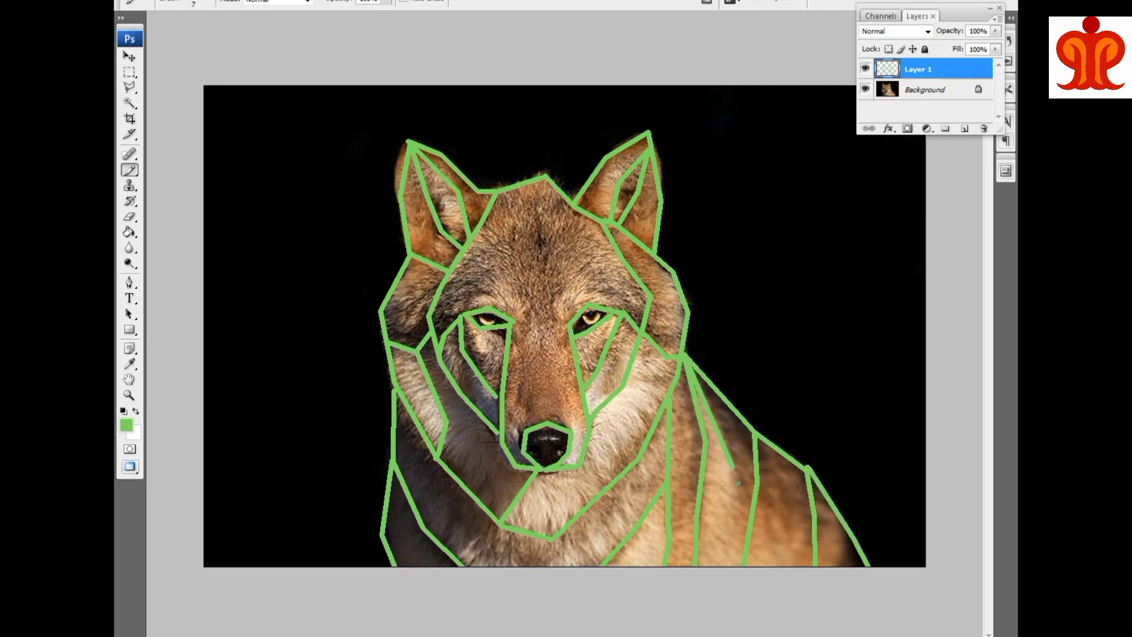
shift+click(744, 552)
shift+click(394, 435)
Undo the stray cheek line, then add facet lines from the left cheek down and across the chest.
key(ctrl+z)
shift+click(465, 531)
shift+click(512, 572)
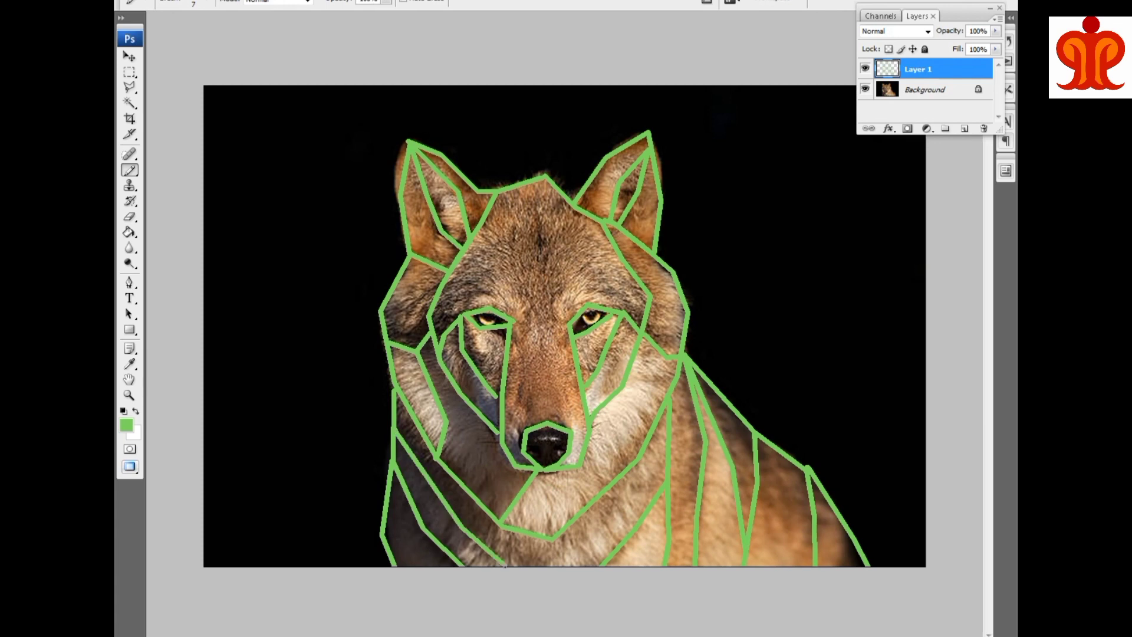
click(531, 572)
shift+click(626, 492)
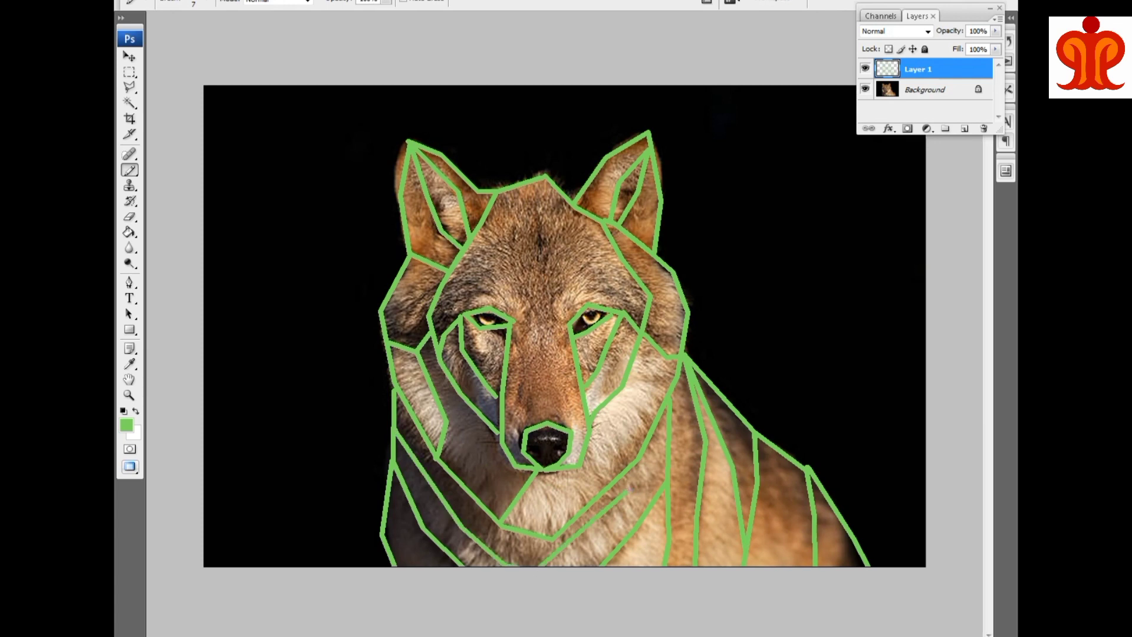
shift+click(661, 464)
Outline the brows above both eyes with straight facet lines extending outward.
click(561, 320)
shift+click(553, 300)
shift+click(574, 280)
shift+click(642, 289)
click(514, 321)
shift+click(521, 300)
shift+click(479, 273)
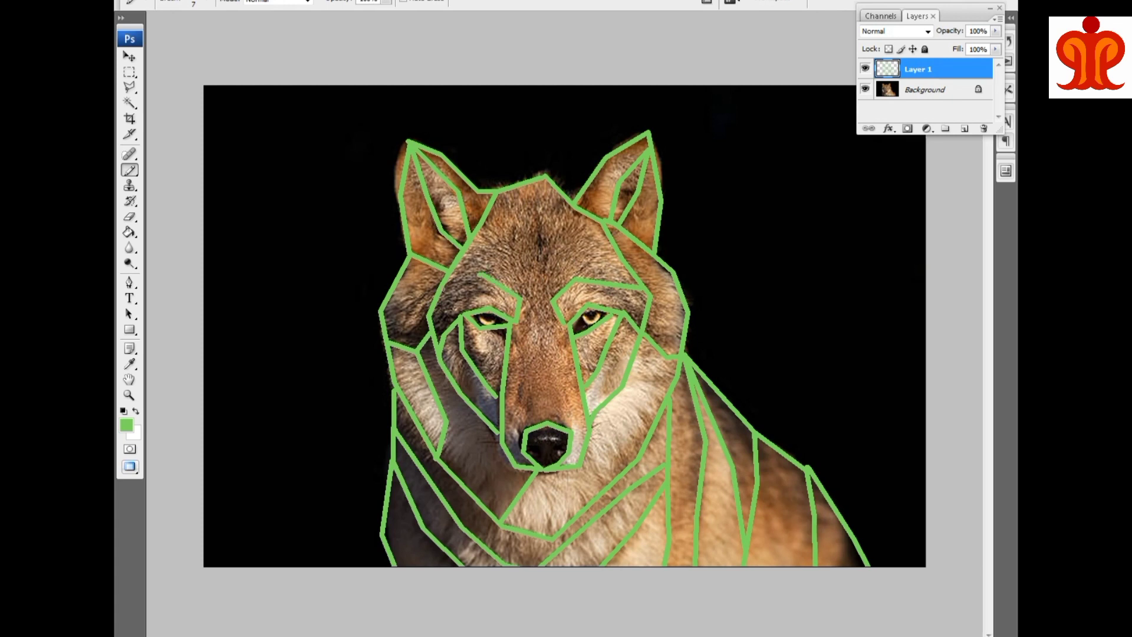
shift+click(439, 290)
Connect the brows up into a forehead triangle and join the brow points between the eyes.
shift+click(513, 236)
shift+click(536, 207)
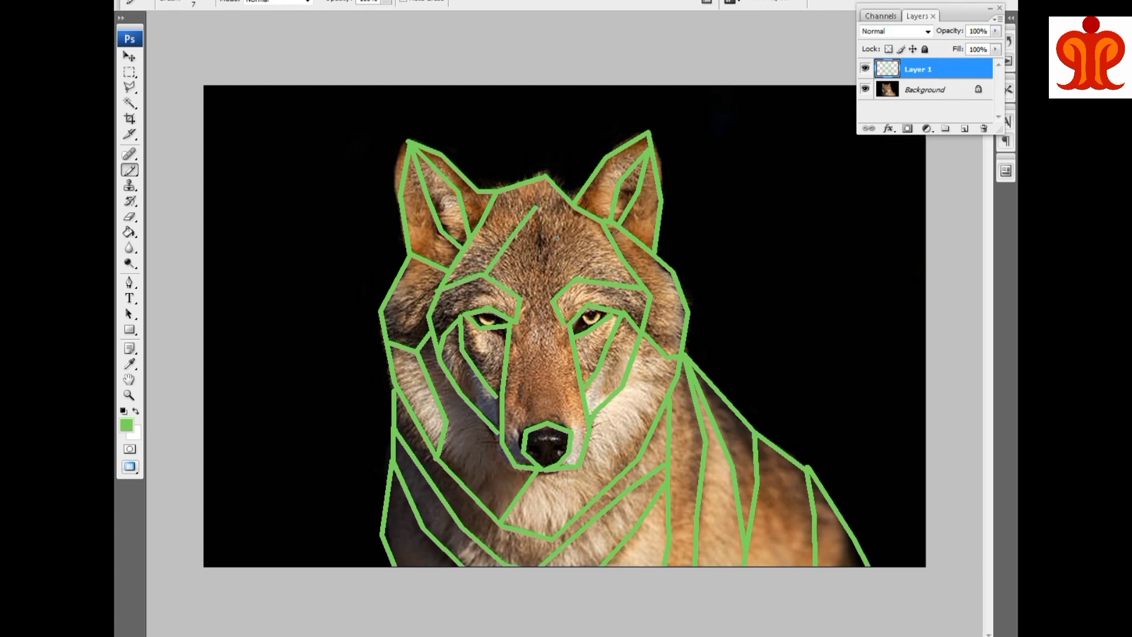
shift+click(576, 277)
click(536, 208)
shift+click(543, 176)
click(523, 300)
shift+click(554, 300)
Add a line across the bridge between the eyes and outline both sides of the nose bridge.
click(511, 333)
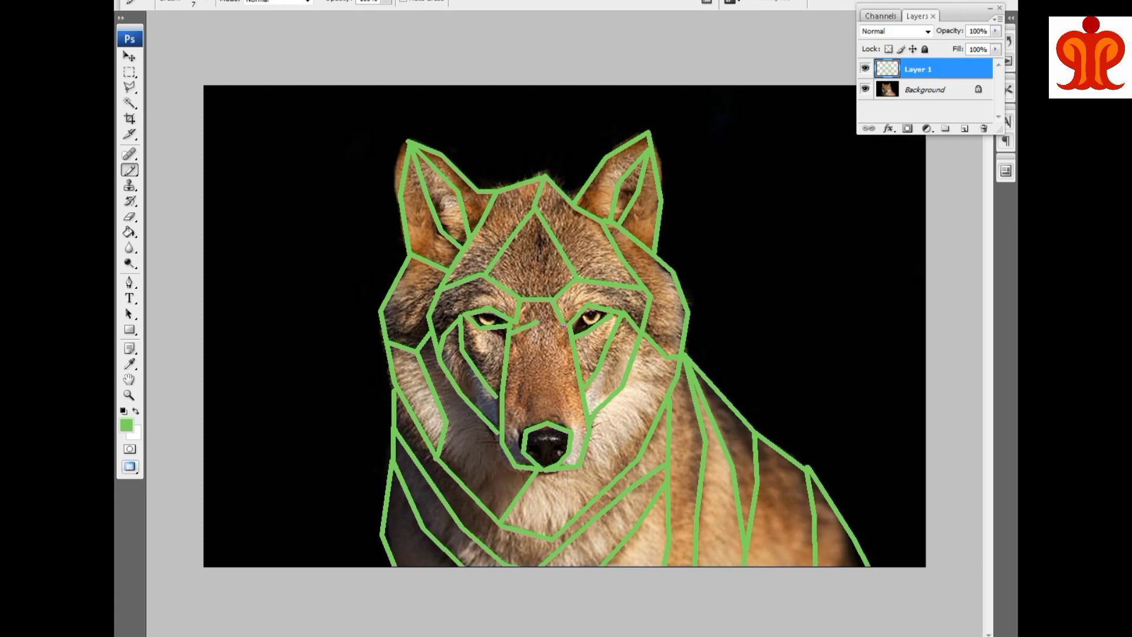
shift+click(567, 322)
shift+click(512, 333)
click(571, 426)
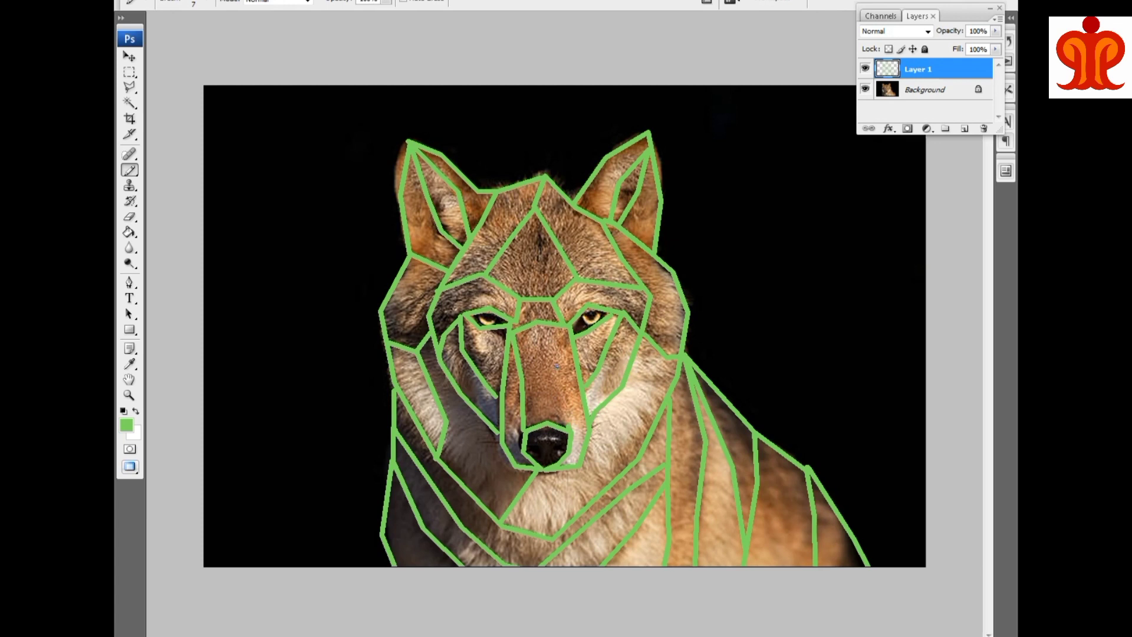
shift+click(567, 324)
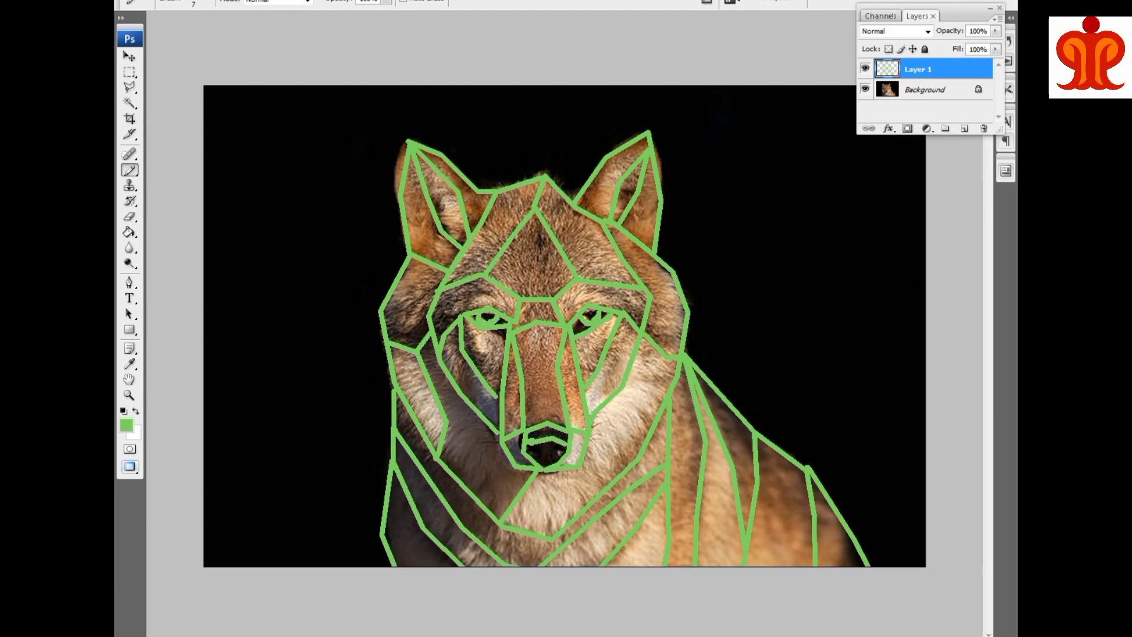
Hide the Background layer holding the wolf photo.
click(865, 89)
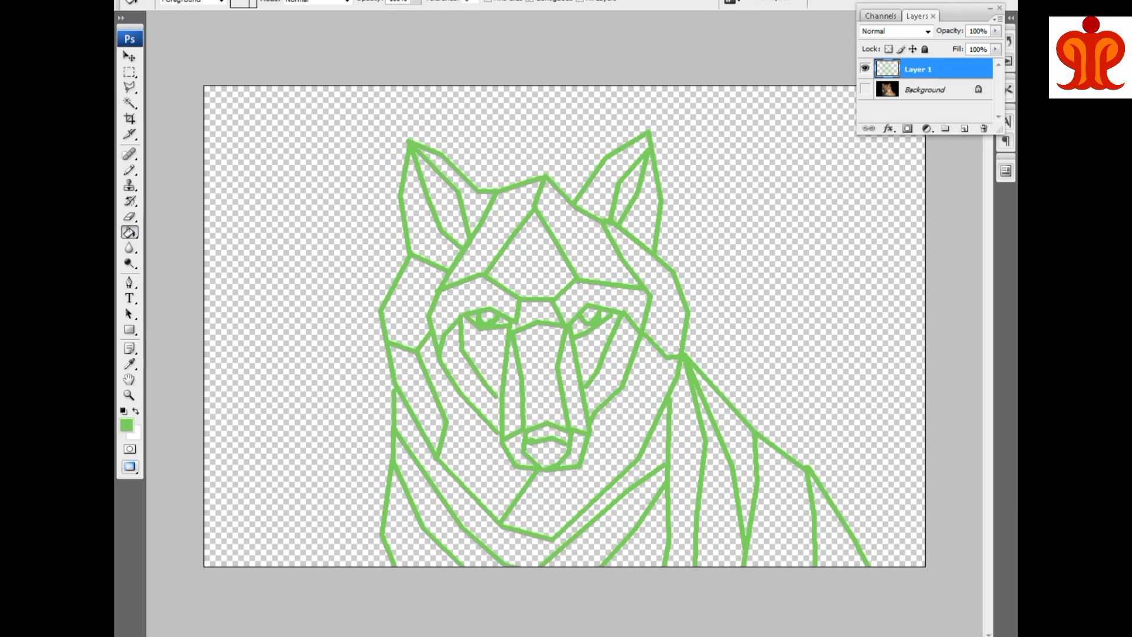
Set black as the painting colour and recolour all the Layer 1 wolf outlines black.
key(x)
key(d)
key(shift+alt+BackSpace)
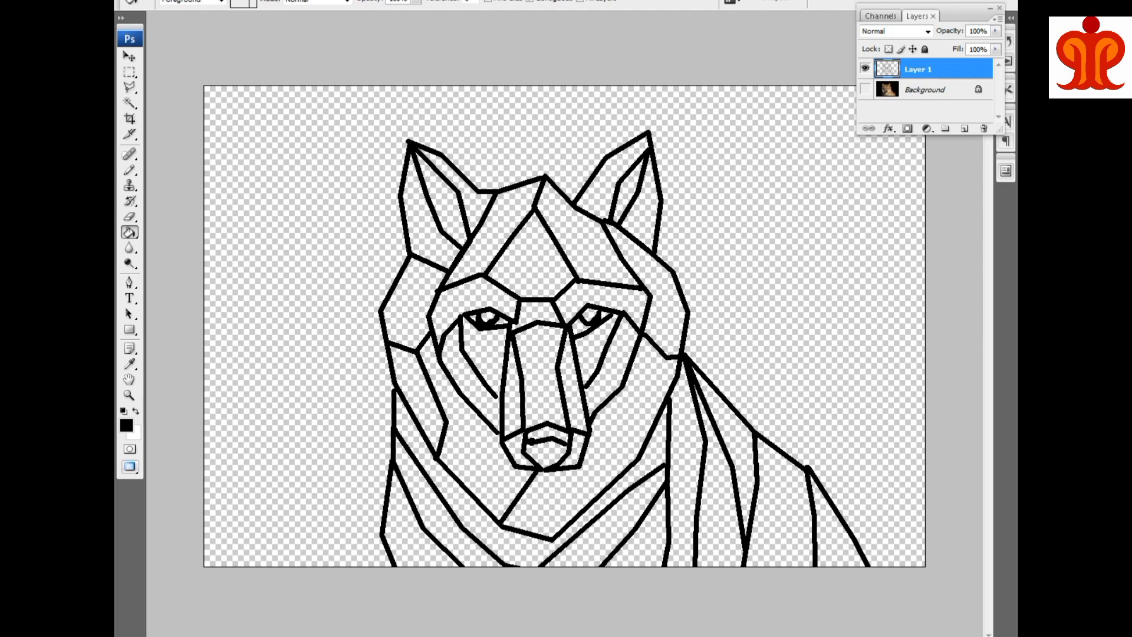
Add two new empty layers above the photo, the second for the patterns.
click(925, 90)
click(964, 128)
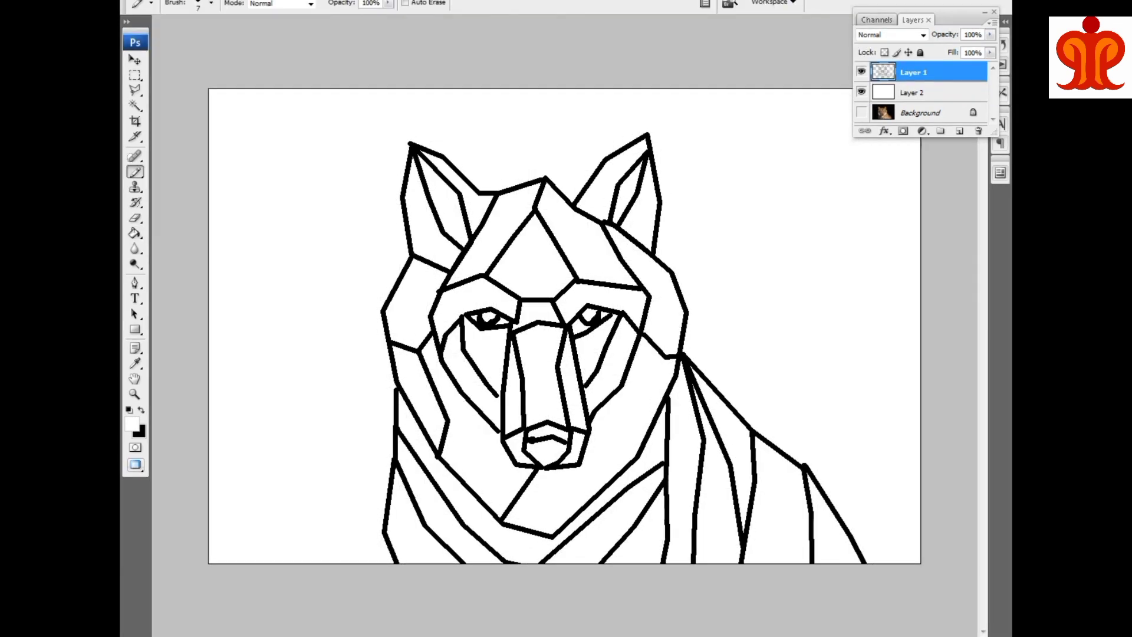
click(932, 93)
click(959, 131)
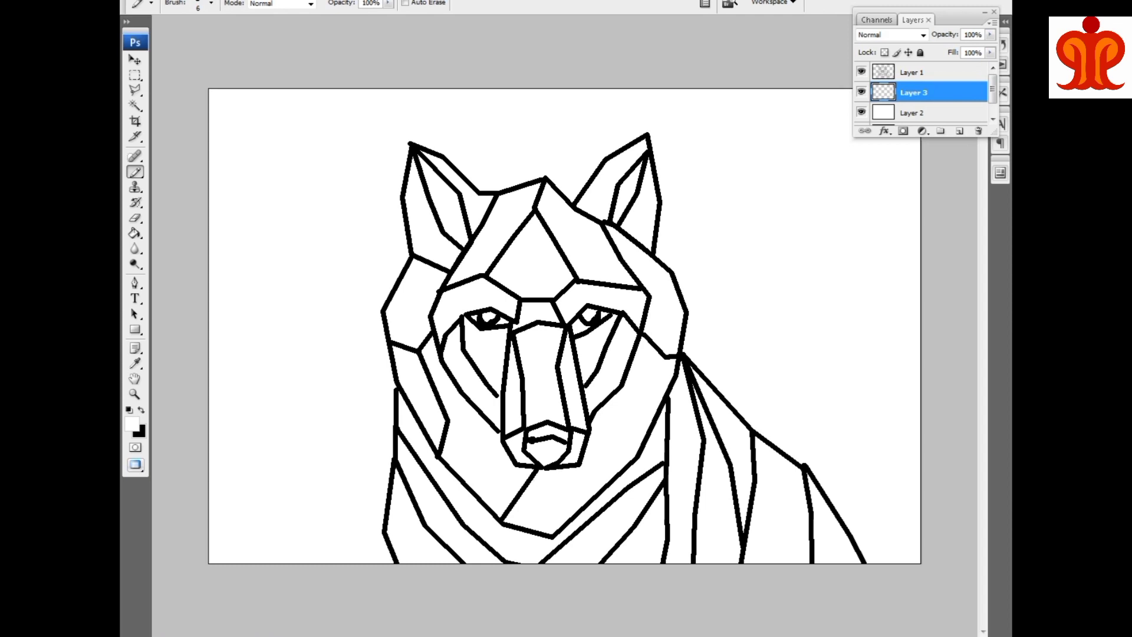
Paint black pebble loops below the muzzle, along the right jaw and at the lower collar.
key(x)
mouse_move(539, 471)
mouse_down()
mouse_move(569, 484)
mouse_move(553, 475)
mouse_move(574, 468)
mouse_move(595, 420)
mouse_move(636, 390)
mouse_move(645, 343)
mouse_move(666, 389)
mouse_move(649, 383)
mouse_move(648, 413)
mouse_move(631, 401)
mouse_move(610, 430)
mouse_move(644, 426)
mouse_move(647, 439)
mouse_move(605, 454)
mouse_move(618, 469)
mouse_up()
mouse_move(633, 449)
mouse_down()
mouse_move(614, 478)
mouse_move(570, 487)
mouse_move(560, 501)
mouse_move(577, 508)
mouse_move(593, 493)
mouse_up()
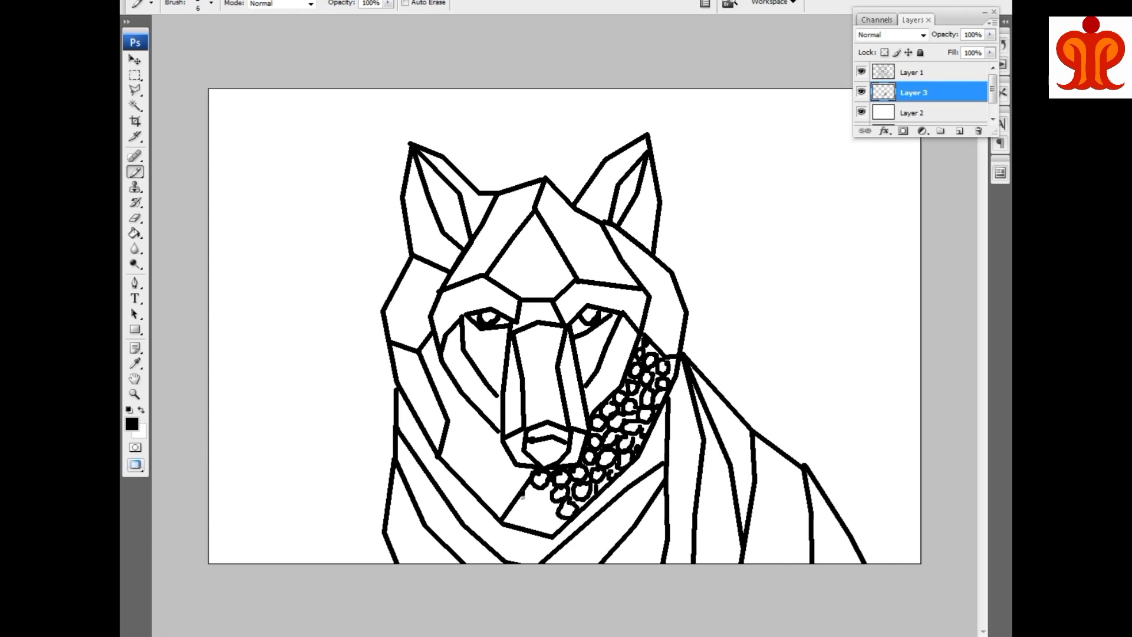
mouse_move(522, 497)
mouse_down()
mouse_move(534, 488)
mouse_move(554, 500)
mouse_move(533, 513)
mouse_move(543, 530)
mouse_move(555, 518)
mouse_move(506, 517)
mouse_move(525, 501)
mouse_move(538, 515)
mouse_up()
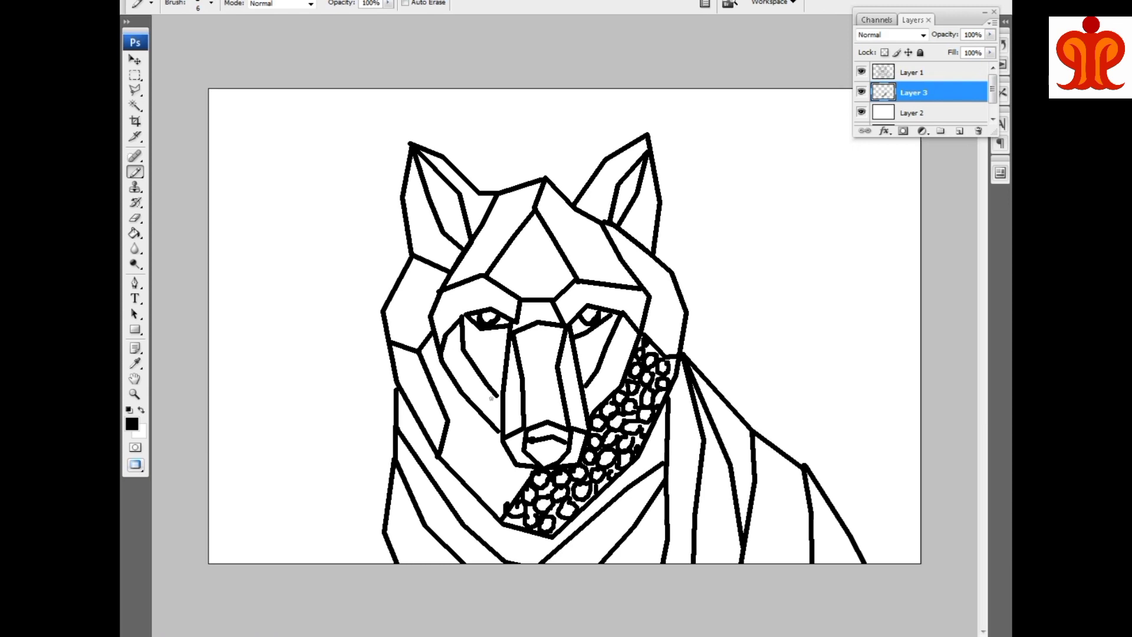
Fill the left cheek strip with vertical hatch lines and add curved border lines beside the pebbles.
mouse_move(493, 398)
mouse_down()
mouse_move(493, 423)
mouse_move(478, 390)
mouse_move(476, 406)
mouse_up()
drag(470, 367, 474, 399)
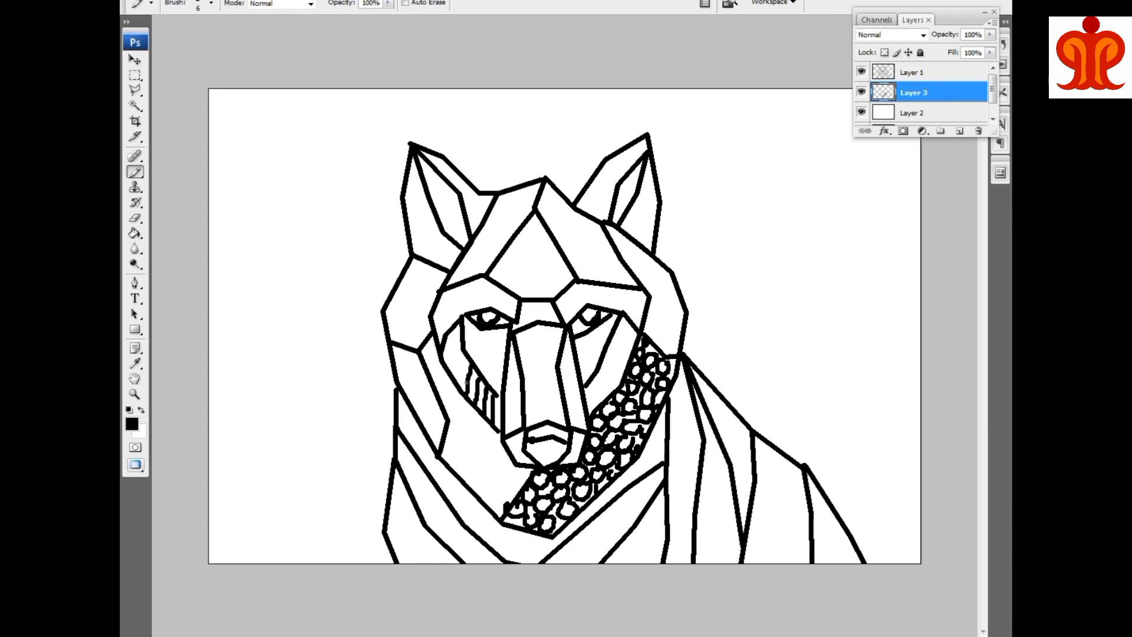
drag(461, 357, 464, 387)
drag(456, 325, 458, 361)
drag(453, 357, 450, 371)
mouse_move(627, 320)
mouse_down()
mouse_move(608, 374)
mouse_move(583, 394)
mouse_up()
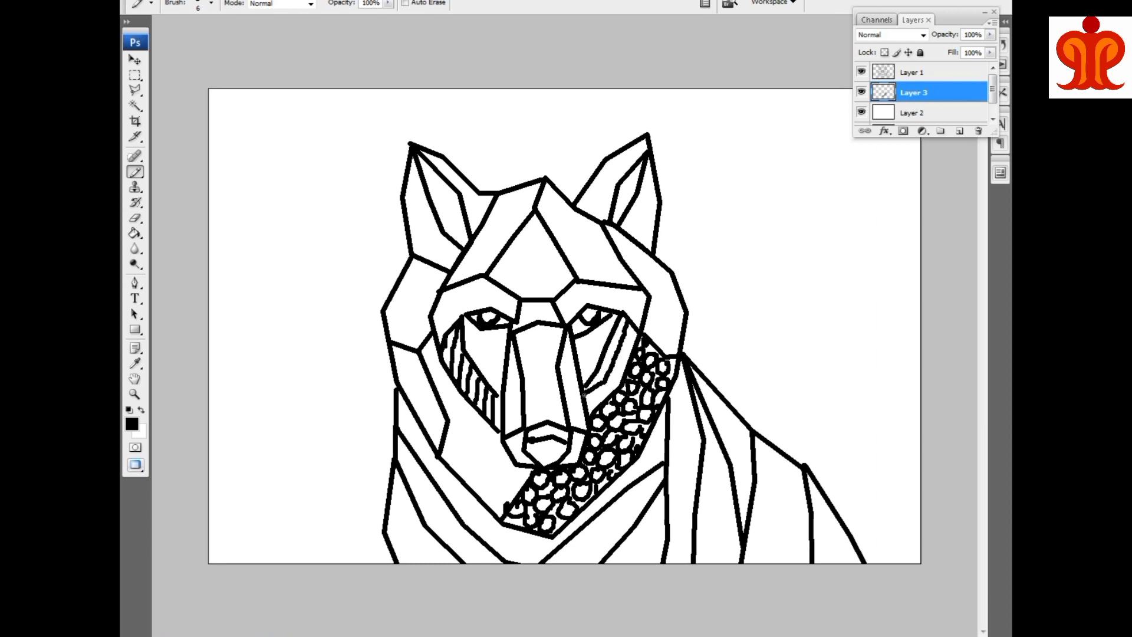
drag(636, 332, 588, 409)
Dot the wolf's left and right cheek facets.
click(487, 342)
click(481, 349)
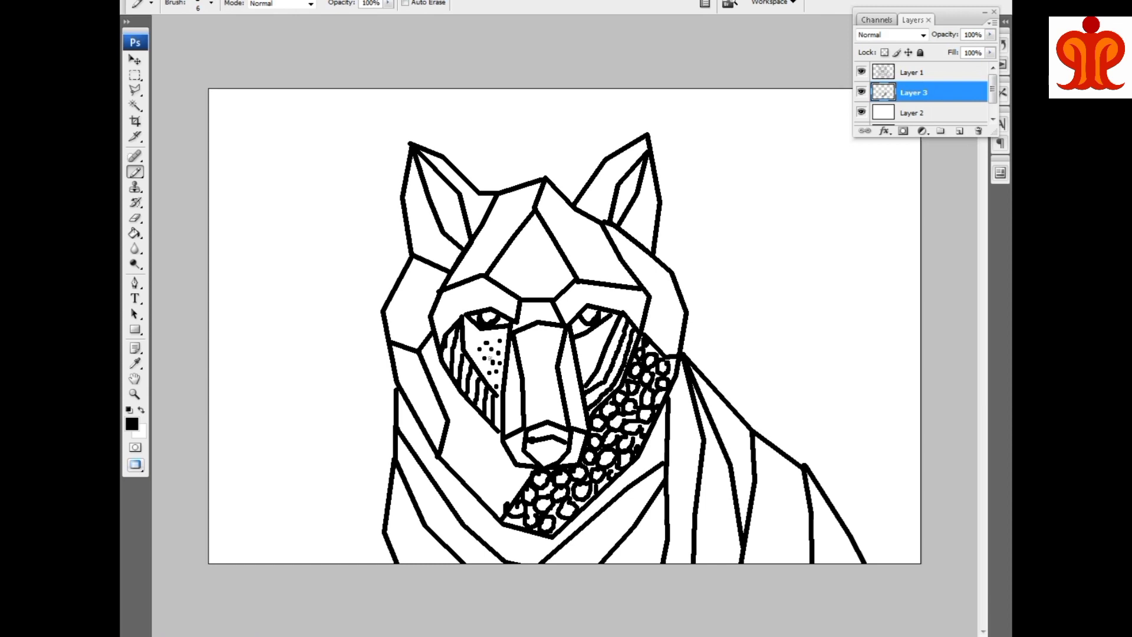
click(482, 335)
click(599, 336)
click(602, 338)
click(595, 352)
click(588, 362)
click(598, 351)
Stripe both sides of the nose, add a chevron down its centre and fill the nose tip black.
drag(503, 430, 515, 428)
mouse_move(506, 426)
mouse_down()
mouse_move(523, 424)
mouse_move(521, 397)
mouse_up()
drag(507, 392, 520, 381)
drag(508, 375, 521, 364)
drag(510, 359, 520, 356)
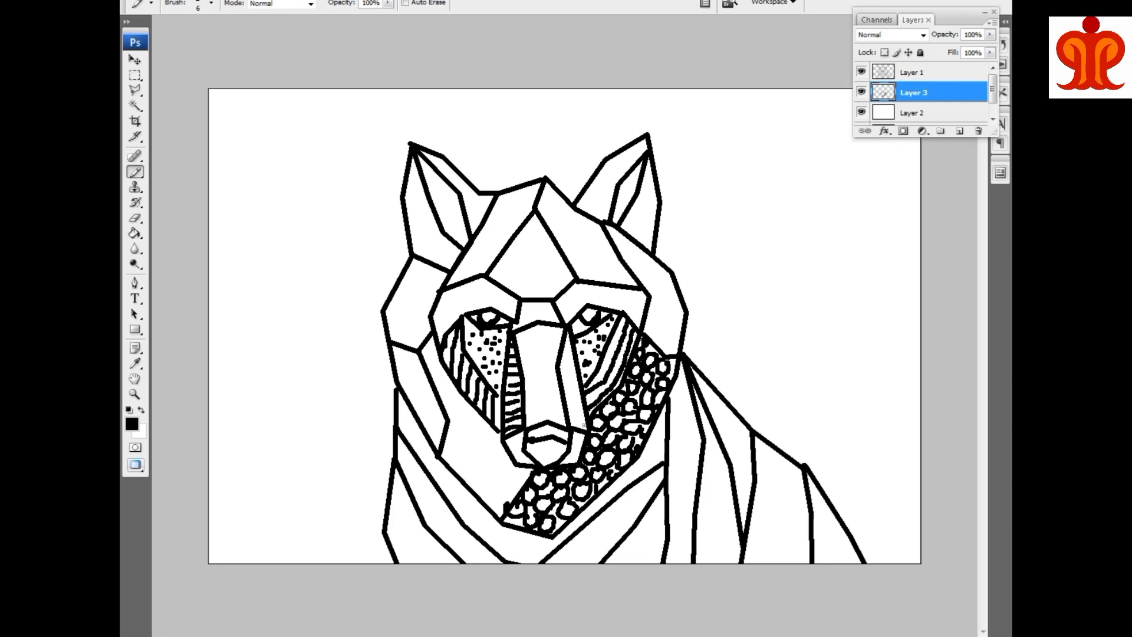
drag(569, 420, 583, 416)
mouse_move(569, 413)
mouse_down()
mouse_move(582, 409)
mouse_move(579, 389)
mouse_up()
drag(564, 388, 575, 372)
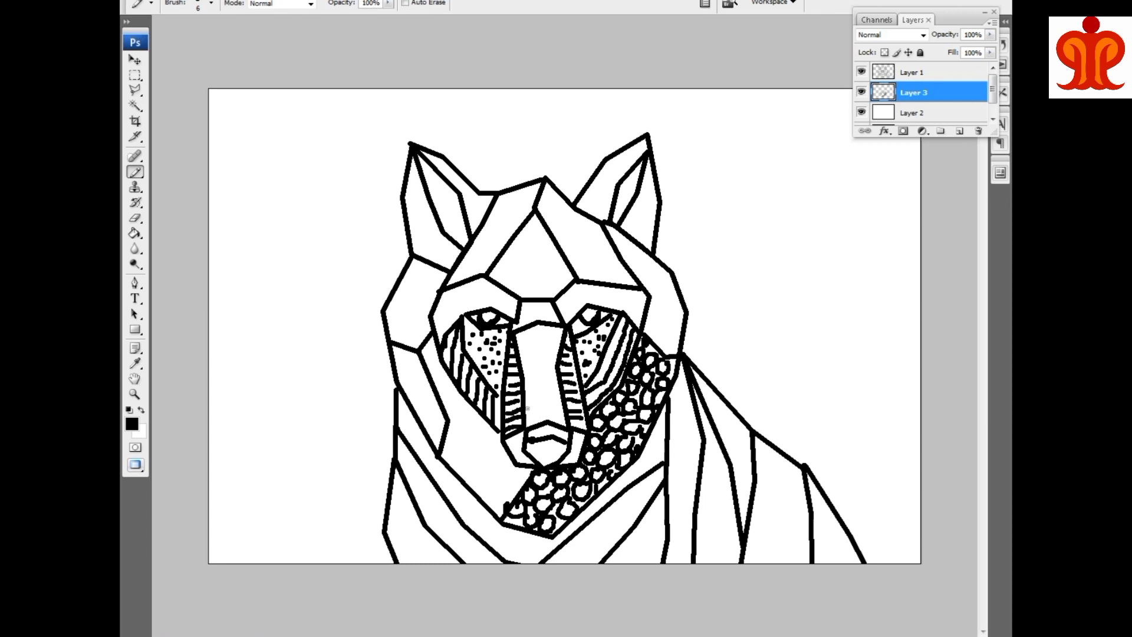
mouse_move(529, 404)
mouse_down()
mouse_move(545, 413)
mouse_move(554, 389)
mouse_move(543, 390)
mouse_move(546, 332)
mouse_up()
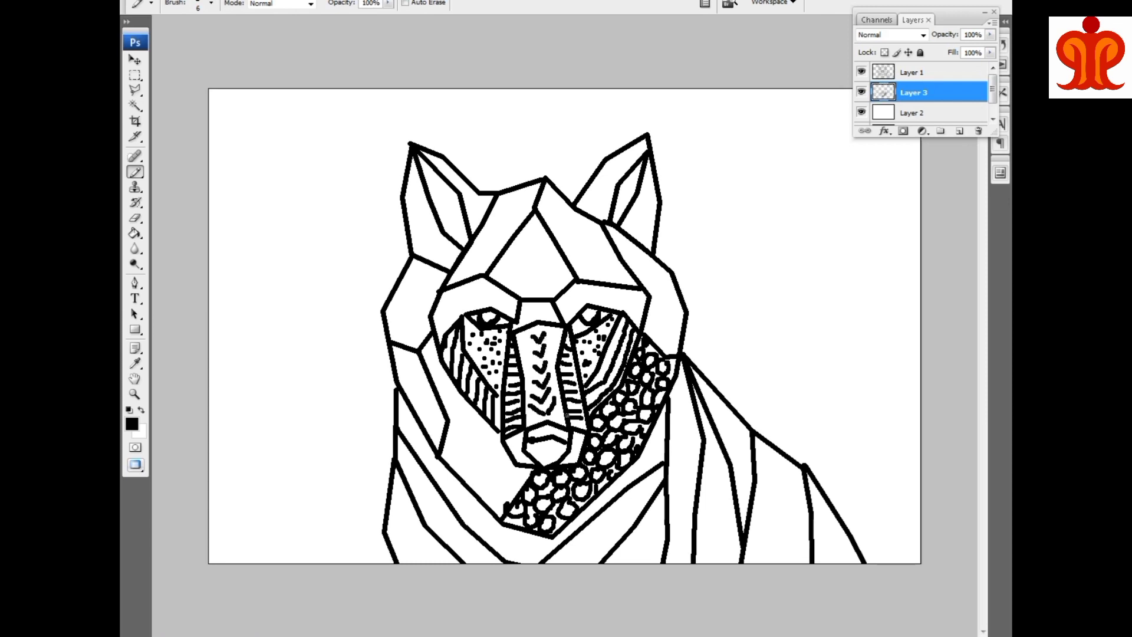
mouse_move(523, 442)
mouse_down()
mouse_move(539, 461)
mouse_move(551, 450)
mouse_move(560, 454)
mouse_move(546, 460)
mouse_move(557, 458)
mouse_move(551, 428)
mouse_move(536, 429)
mouse_move(553, 456)
mouse_up()
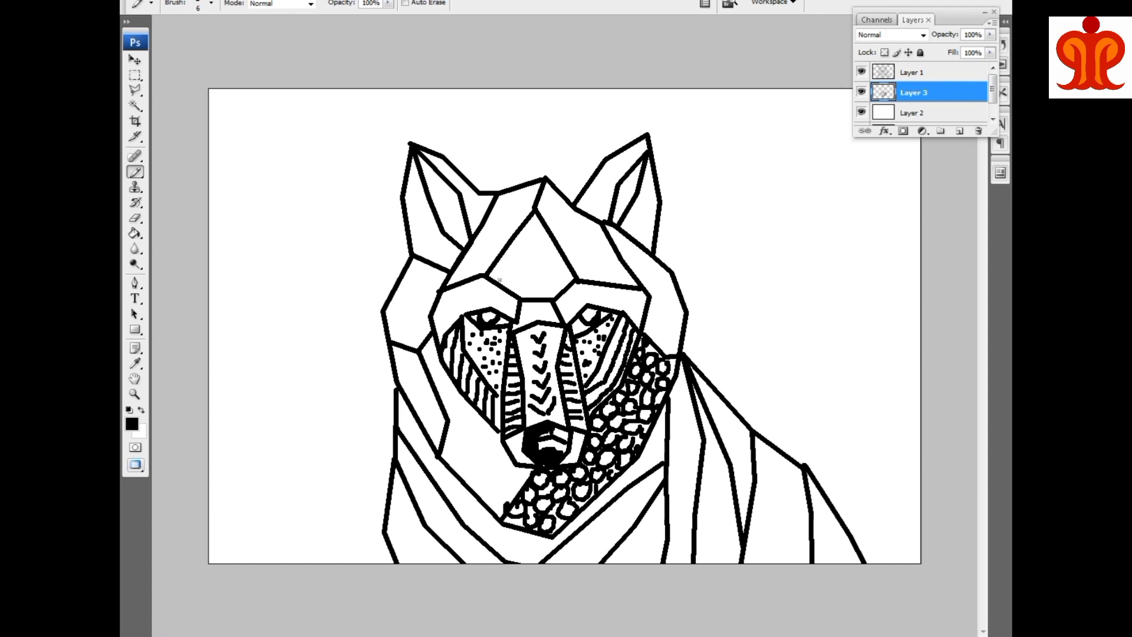
Draw six lines fanning from the apex of the forehead triangle.
drag(534, 210, 497, 281)
drag(533, 217, 506, 284)
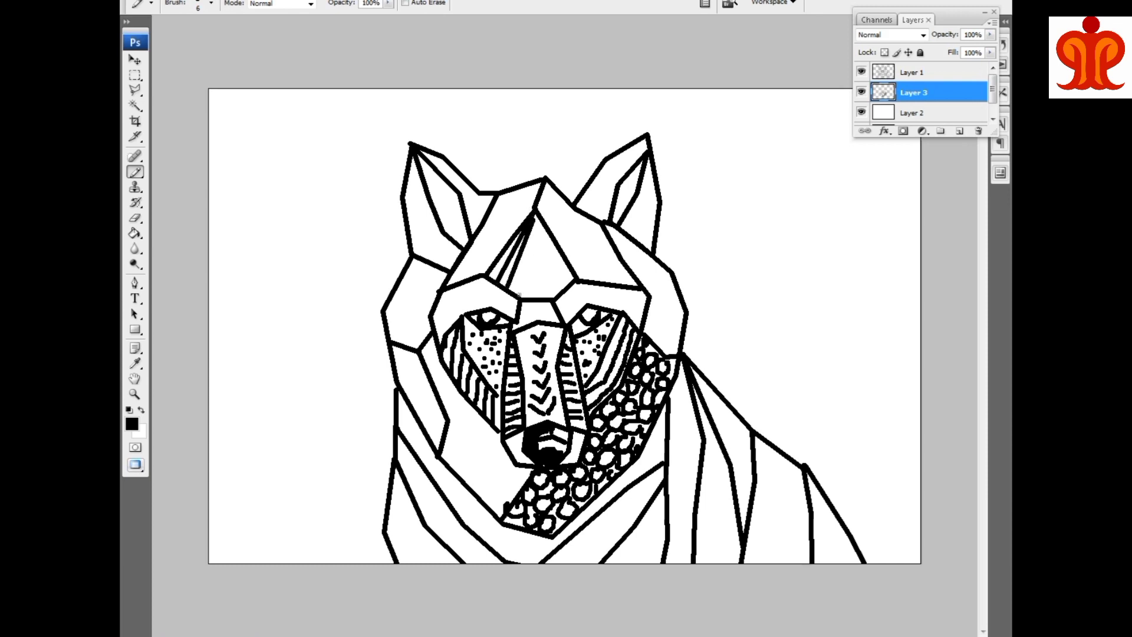
mouse_move(534, 219)
mouse_down()
mouse_move(519, 293)
mouse_move(534, 215)
mouse_up()
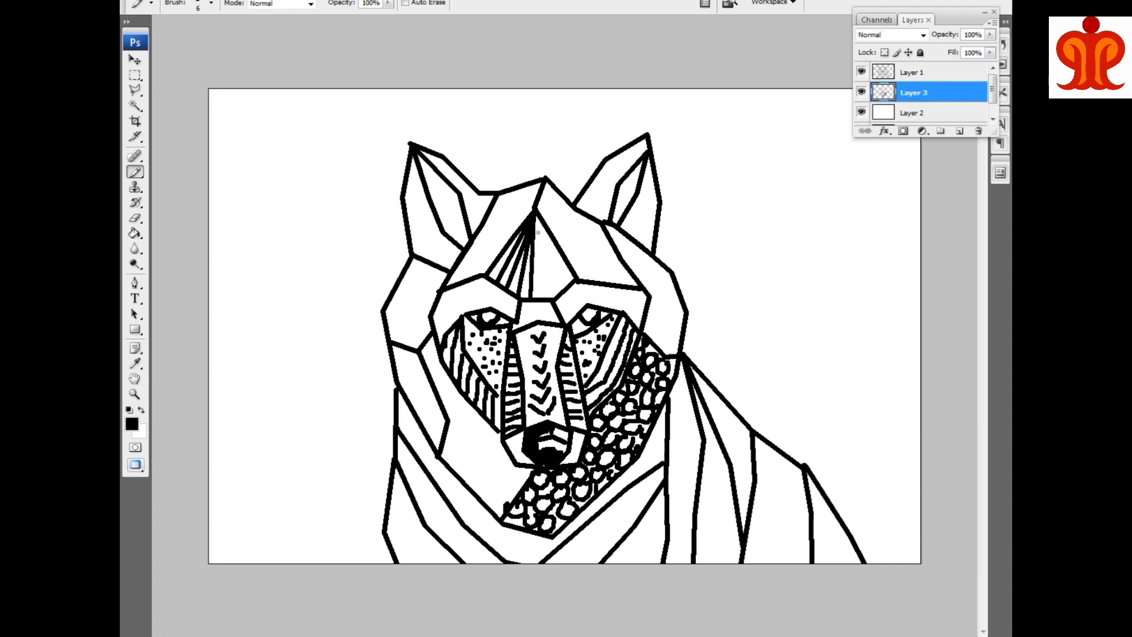
drag(543, 296, 535, 216)
drag(556, 293, 536, 217)
drag(570, 288, 538, 220)
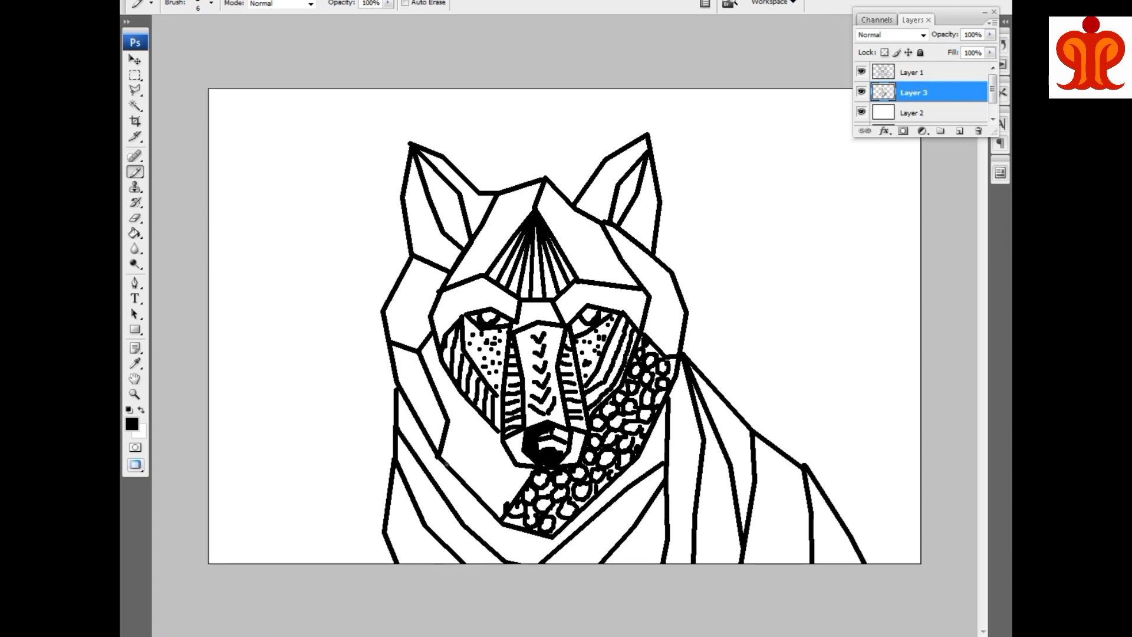
Draw rounded pebble cells along the left jaw and up the left cheek.
drag(440, 446, 455, 473)
mouse_move(452, 420)
mouse_down()
mouse_move(453, 446)
mouse_move(483, 427)
mouse_move(480, 446)
mouse_move(500, 442)
mouse_move(466, 487)
mouse_move(490, 469)
mouse_move(484, 450)
mouse_move(519, 465)
mouse_up()
mouse_move(476, 498)
mouse_down()
mouse_move(502, 477)
mouse_move(483, 504)
mouse_move(501, 493)
mouse_move(501, 506)
mouse_up()
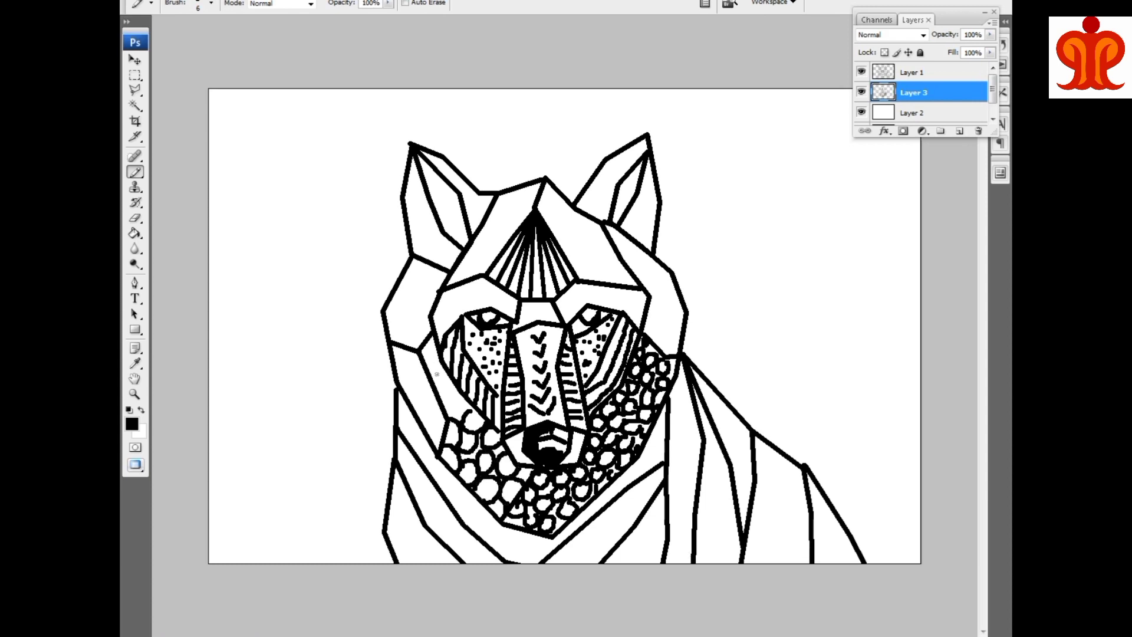
mouse_move(453, 408)
mouse_down()
mouse_move(465, 416)
mouse_move(467, 398)
mouse_move(445, 401)
mouse_move(453, 389)
mouse_move(441, 399)
mouse_up()
drag(434, 352, 435, 368)
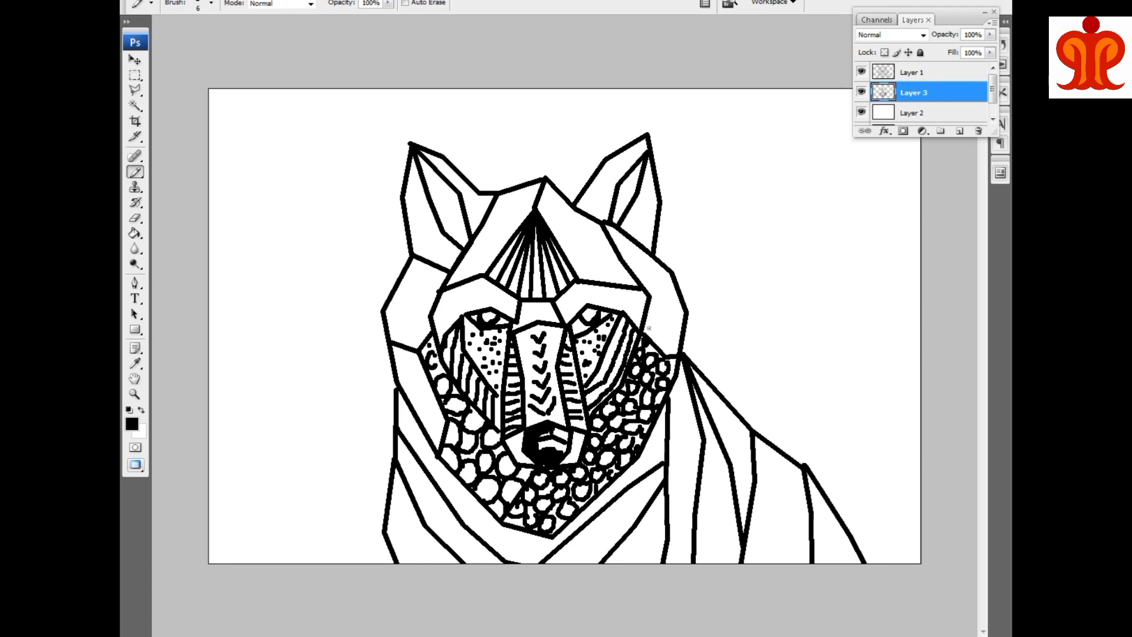
Dot the right side of the forehead and the right cheek strip.
click(648, 276)
click(641, 266)
click(620, 239)
click(660, 331)
click(673, 314)
click(674, 299)
click(668, 280)
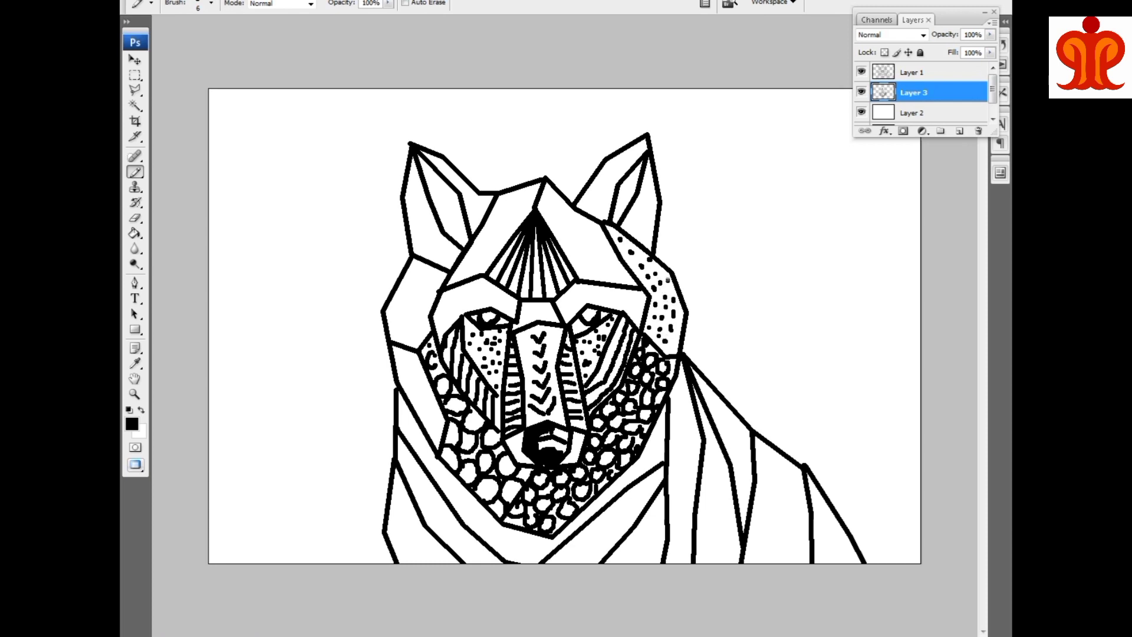
click(679, 329)
click(672, 345)
Draw curls by both eyes, blacken the left pupil and add curved stripes up to the forehead peak.
mouse_move(435, 314)
mouse_down()
mouse_move(444, 330)
mouse_move(458, 317)
mouse_move(446, 300)
mouse_move(479, 285)
mouse_move(472, 304)
mouse_move(502, 298)
mouse_up()
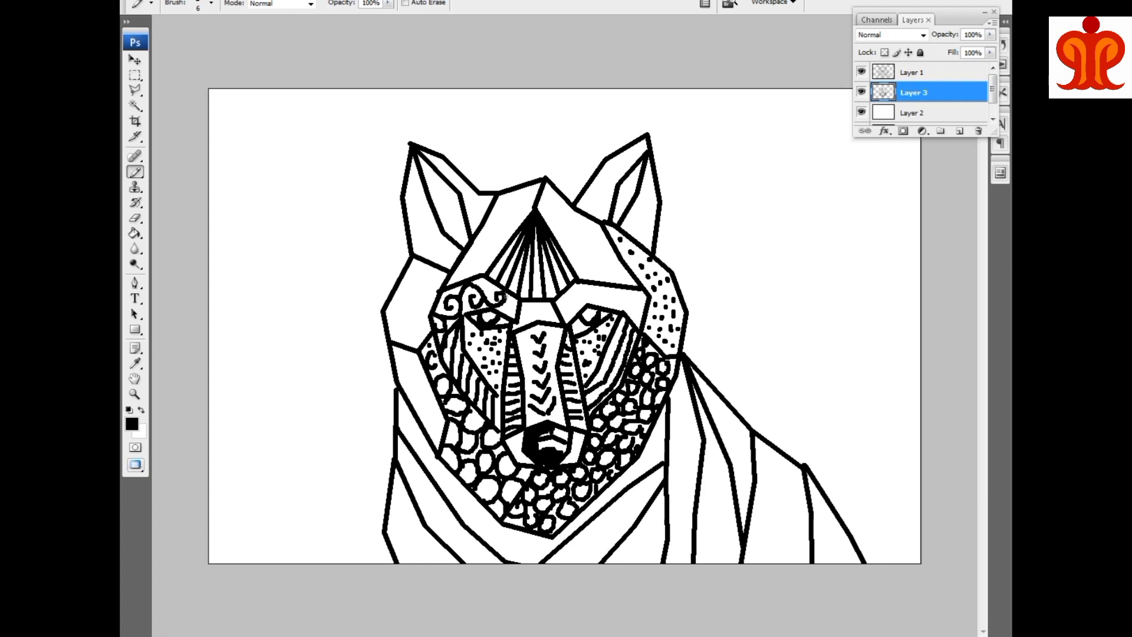
mouse_move(577, 314)
mouse_down()
mouse_move(567, 322)
mouse_move(579, 281)
mouse_move(590, 299)
mouse_move(623, 290)
mouse_move(608, 288)
mouse_move(647, 306)
mouse_move(594, 319)
mouse_move(591, 308)
mouse_up()
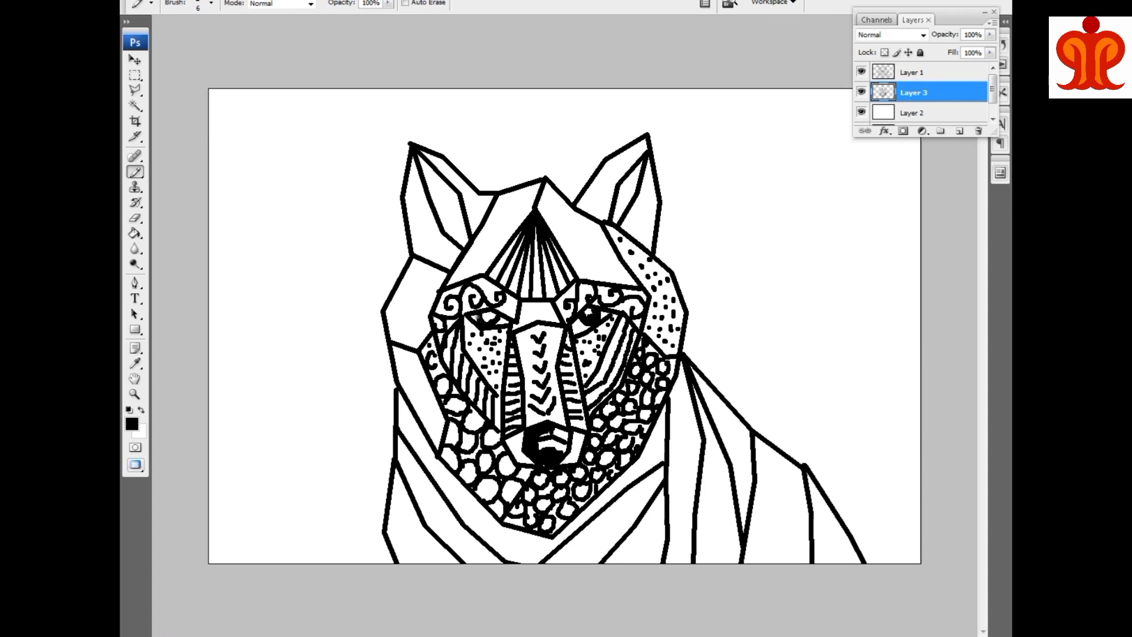
drag(478, 315, 493, 322)
mouse_move(450, 275)
mouse_down()
mouse_move(483, 266)
mouse_move(529, 194)
mouse_up()
drag(529, 194, 539, 186)
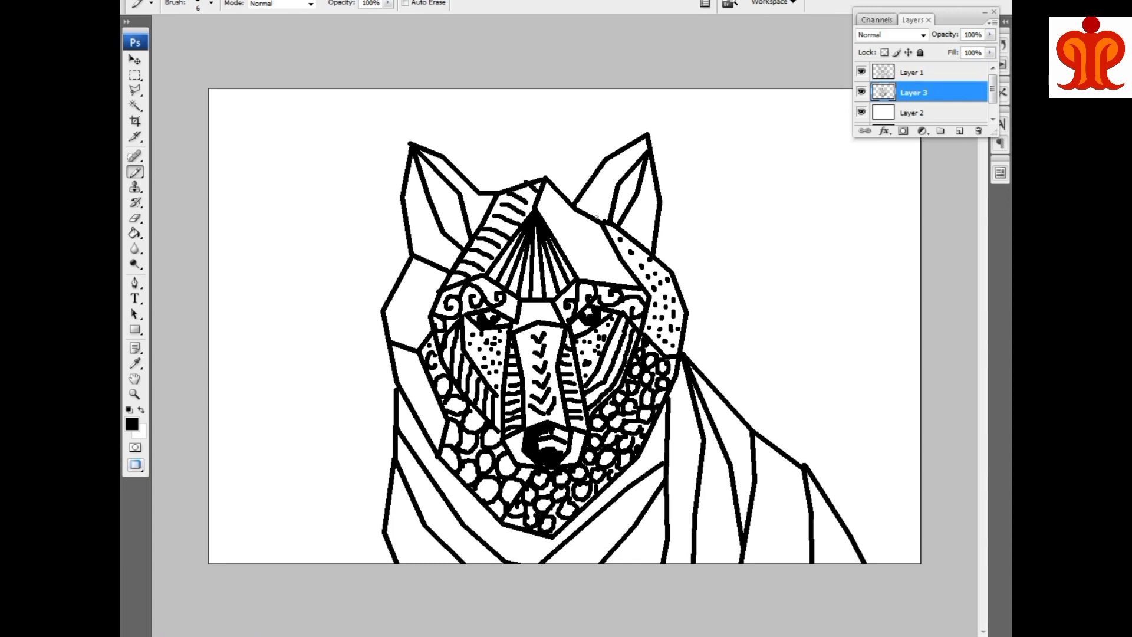
Add diagonal stripes to the right forehead panel and stripes inside the left cheek panel.
mouse_move(634, 266)
mouse_down()
mouse_move(621, 283)
mouse_move(589, 278)
mouse_move(592, 258)
mouse_move(576, 275)
mouse_up()
mouse_move(600, 231)
mouse_down()
mouse_move(571, 262)
mouse_move(562, 246)
mouse_up()
drag(582, 200, 556, 236)
mouse_move(564, 196)
mouse_down()
mouse_move(541, 223)
mouse_move(537, 207)
mouse_up()
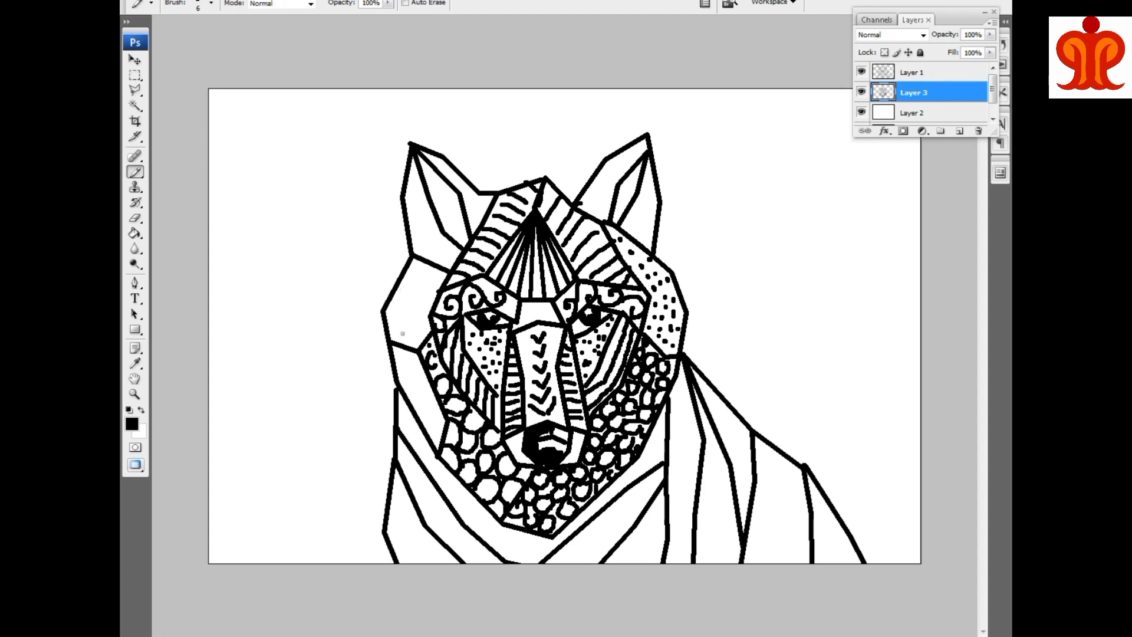
mouse_move(421, 262)
mouse_down()
mouse_move(394, 313)
mouse_move(398, 342)
mouse_up()
drag(436, 269, 407, 344)
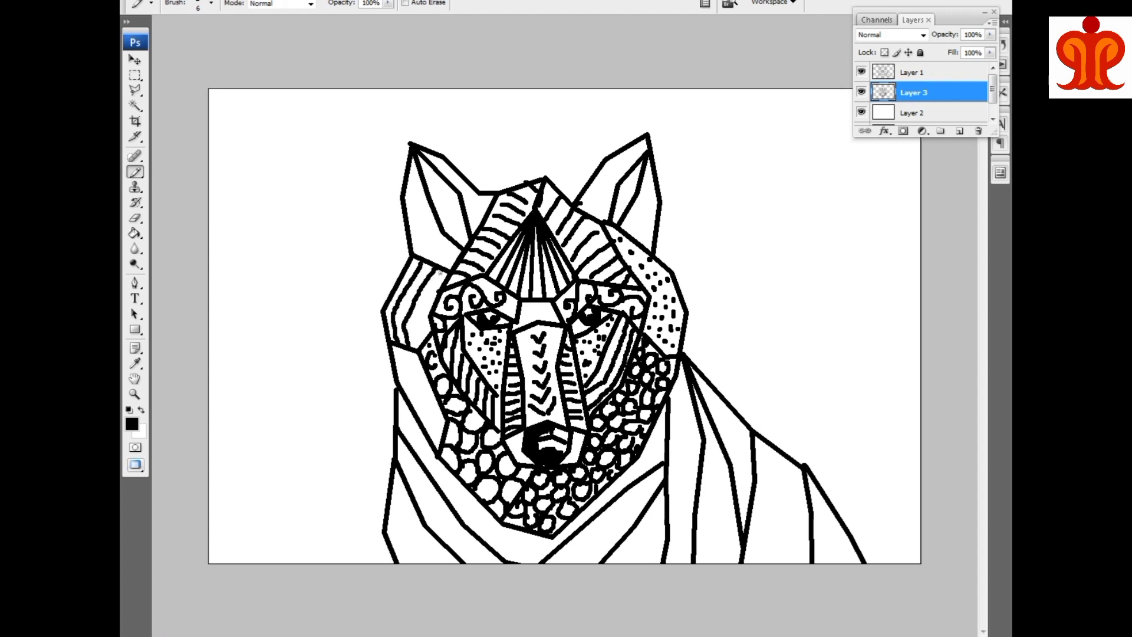
Finish the left cheek stripes and draw three vertical stripes down the right neck.
mouse_move(440, 272)
mouse_down()
mouse_move(417, 313)
mouse_move(423, 347)
mouse_up()
drag(674, 388, 674, 563)
drag(678, 370, 685, 562)
drag(696, 415, 697, 460)
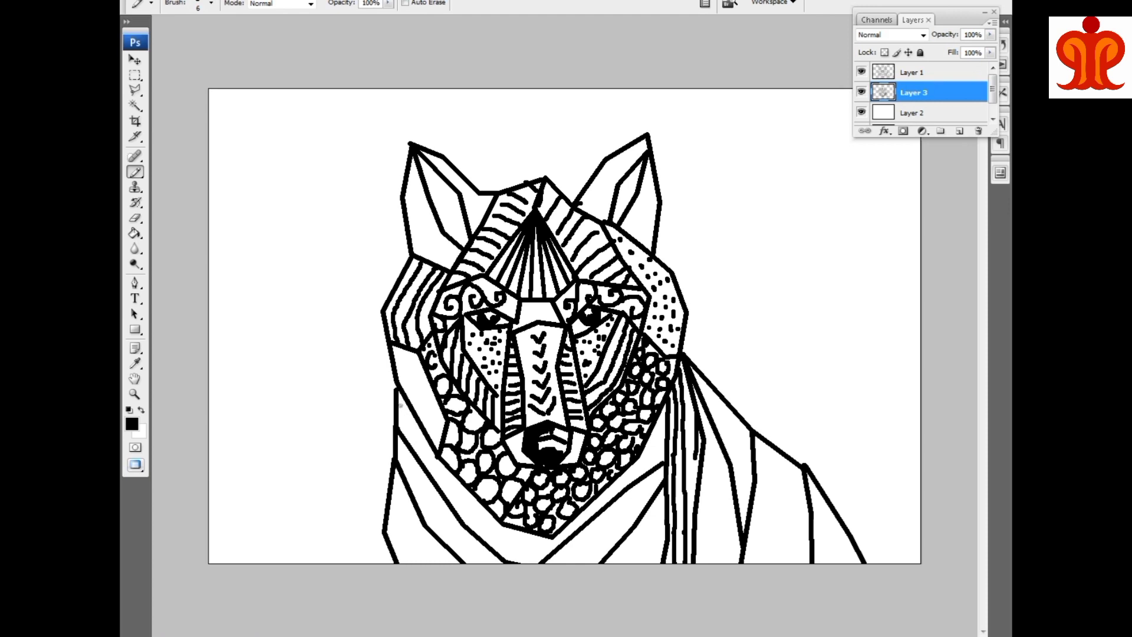
Draw wavy stripes in the left neck band and thicken the lower jaw line.
mouse_move(396, 400)
mouse_down()
mouse_move(453, 482)
mouse_move(438, 469)
mouse_move(441, 460)
mouse_move(462, 486)
mouse_move(448, 501)
mouse_move(475, 501)
mouse_move(455, 509)
mouse_move(462, 487)
mouse_move(476, 502)
mouse_up()
drag(471, 513, 486, 515)
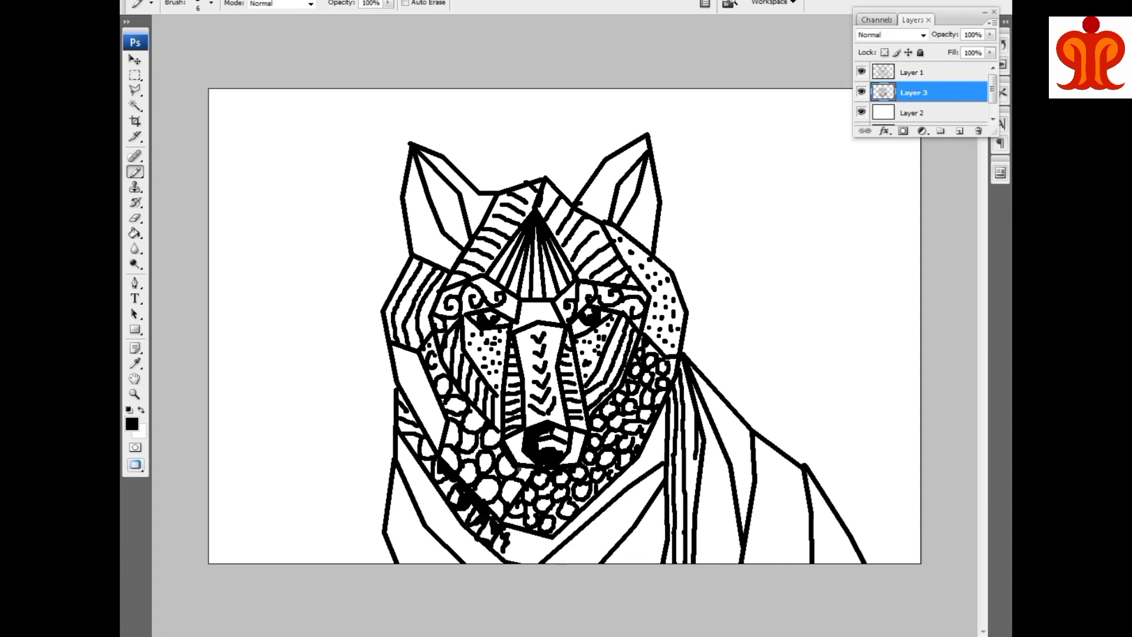
drag(550, 472, 530, 478)
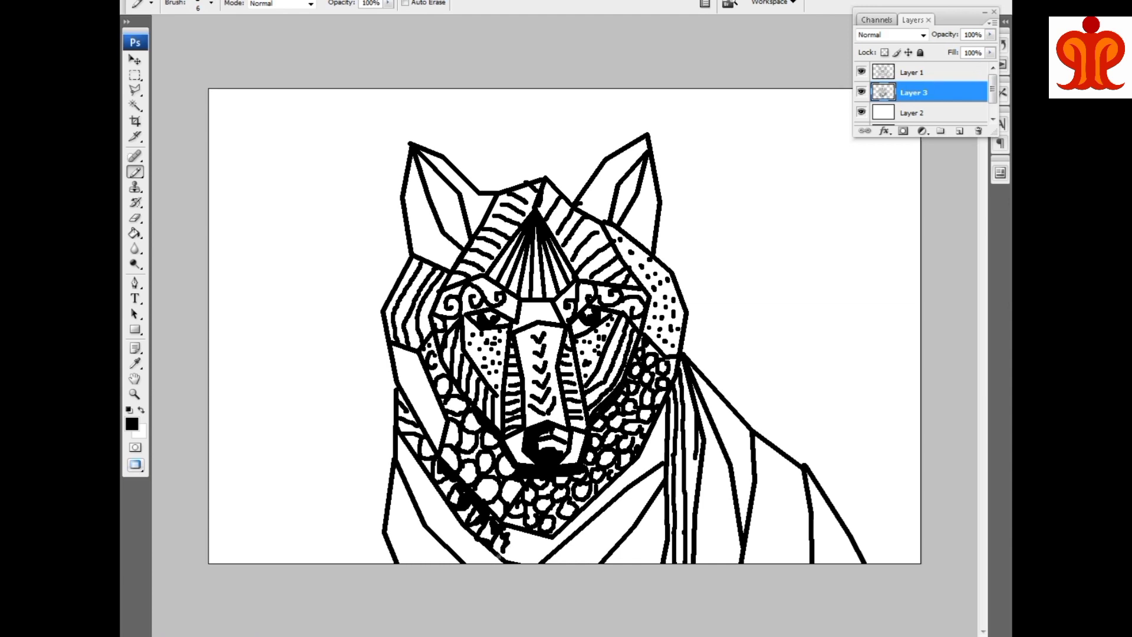
Add a jaw curl, diagonal stripes along the lower jaw and vertical stripes on the lower chest.
mouse_move(523, 529)
mouse_down()
mouse_move(507, 551)
mouse_move(602, 499)
mouse_up()
drag(606, 494, 552, 549)
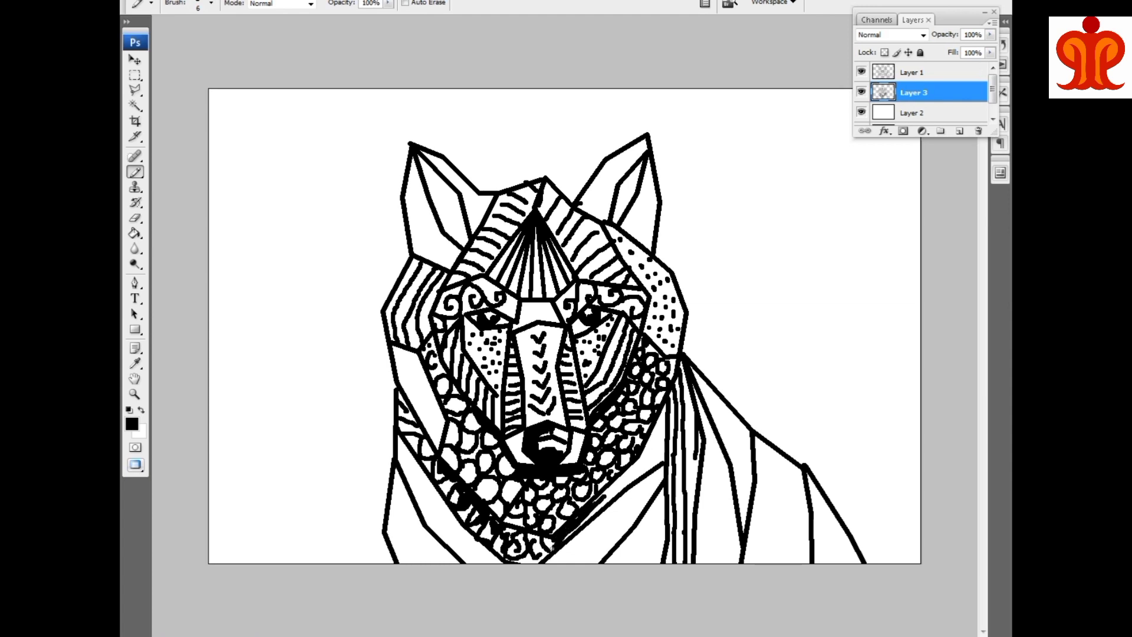
drag(647, 457, 619, 483)
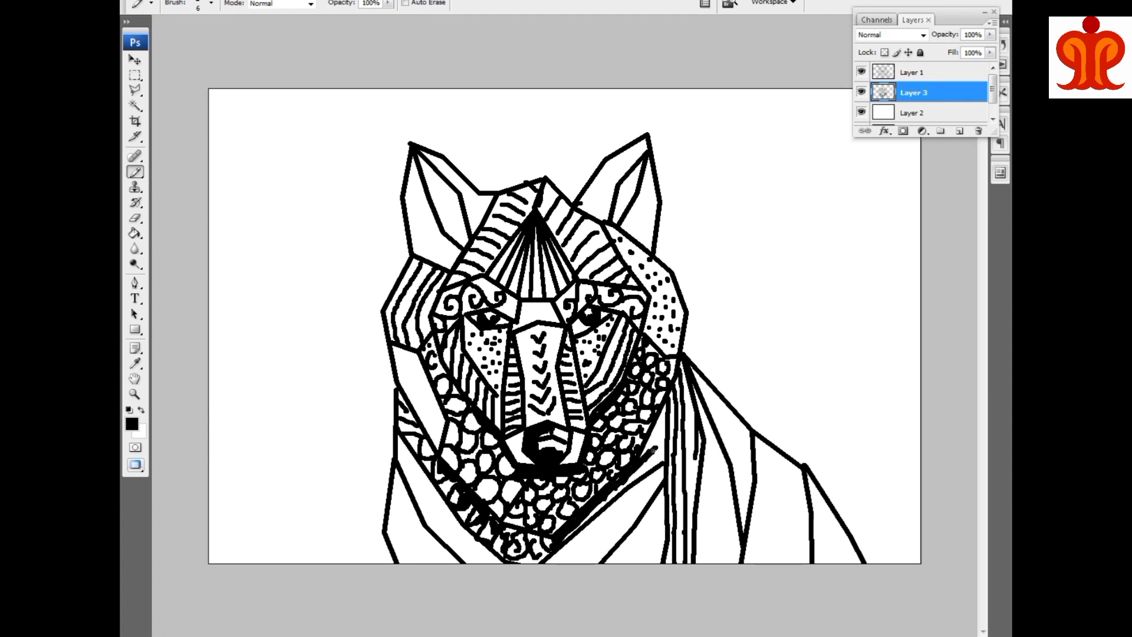
drag(667, 414, 642, 458)
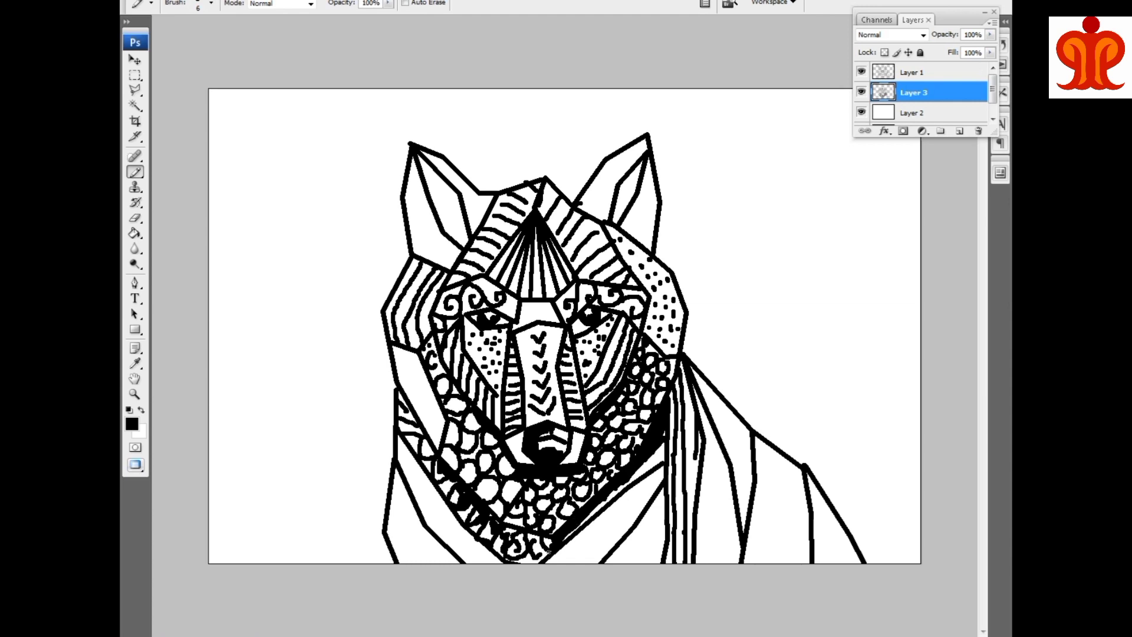
drag(568, 546, 569, 563)
drag(579, 532, 589, 561)
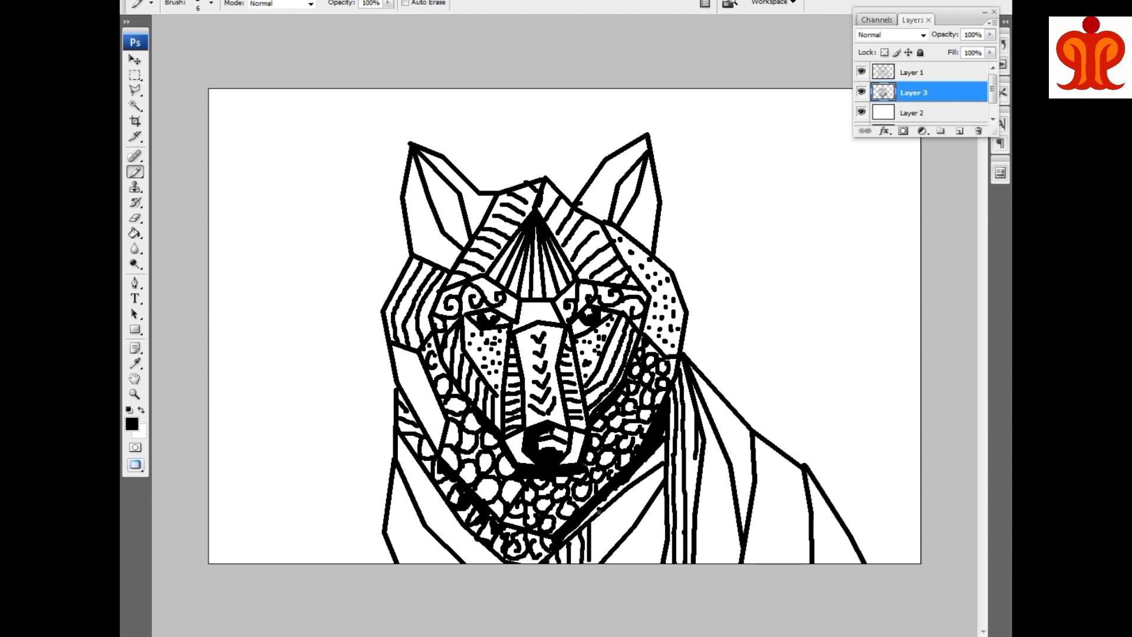
mouse_move(599, 507)
mouse_down()
mouse_move(600, 556)
mouse_move(609, 548)
mouse_up()
mouse_move(624, 486)
mouse_down()
mouse_move(622, 536)
mouse_move(632, 522)
mouse_up()
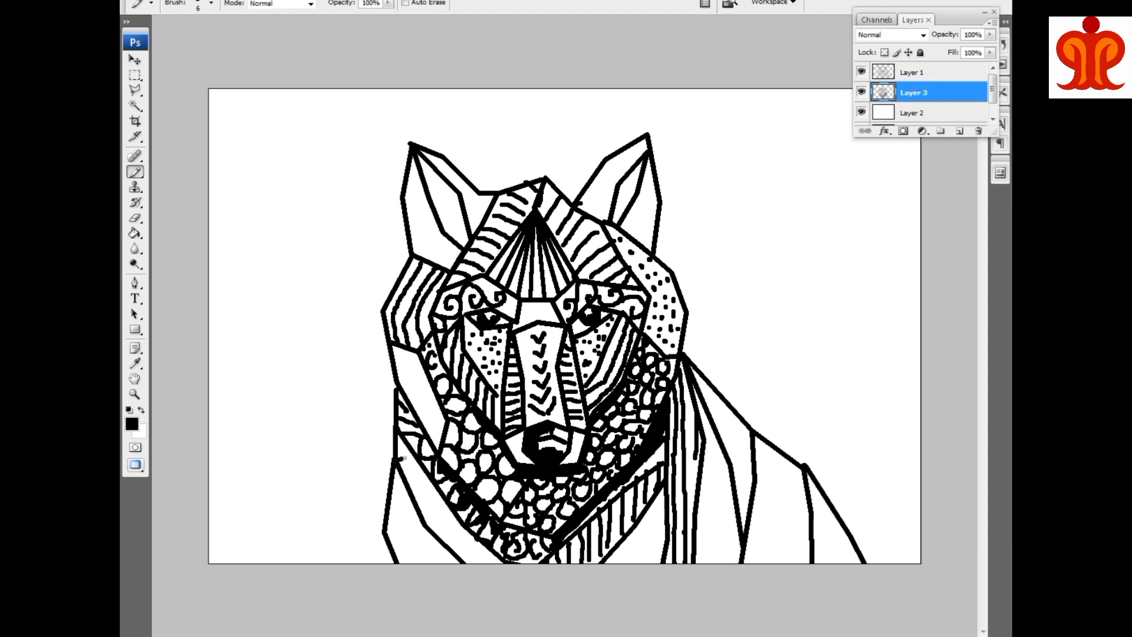
Stack curved strokes and an arch on the left chest, and swirls and circles on the lower-right chest.
drag(402, 454, 417, 461)
mouse_move(404, 470)
mouse_down()
mouse_move(424, 475)
mouse_move(448, 514)
mouse_up()
drag(427, 518, 488, 556)
drag(471, 558, 507, 563)
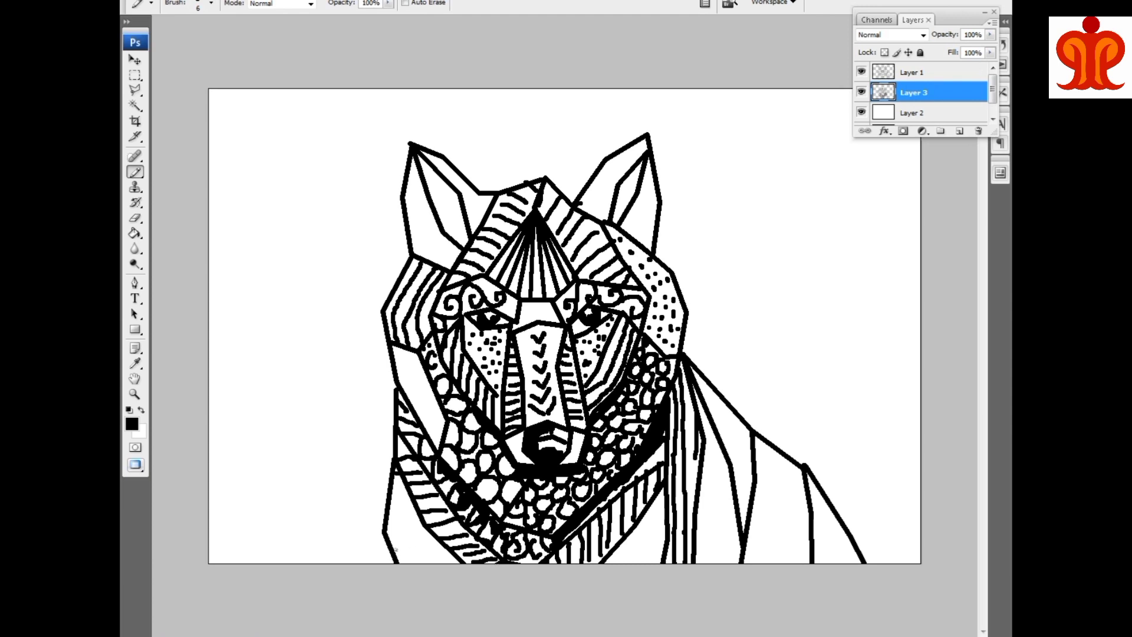
drag(399, 558, 432, 558)
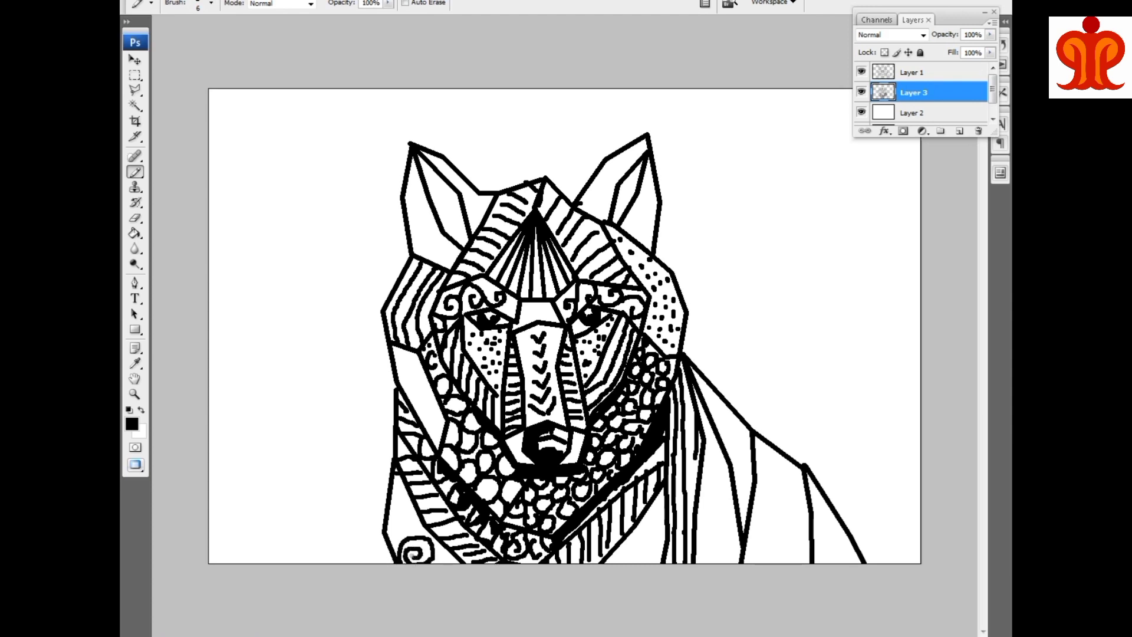
mouse_move(407, 510)
mouse_down()
mouse_move(413, 534)
mouse_move(393, 528)
mouse_move(401, 504)
mouse_up()
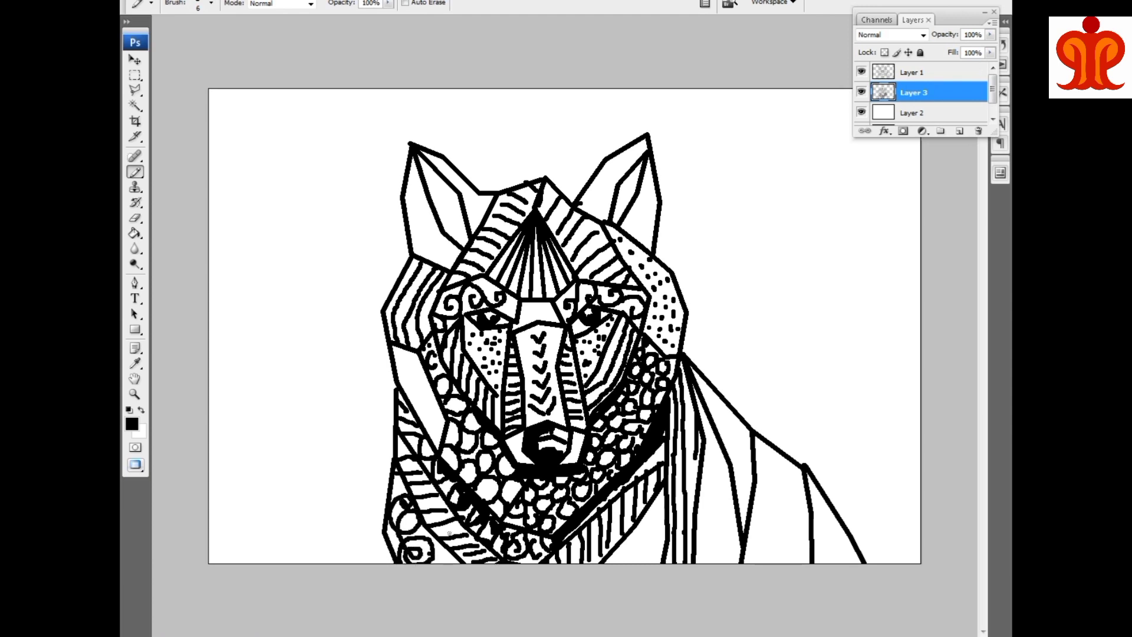
mouse_move(701, 561)
mouse_down()
mouse_move(728, 540)
mouse_move(704, 525)
mouse_move(732, 513)
mouse_move(711, 472)
mouse_move(719, 453)
mouse_up()
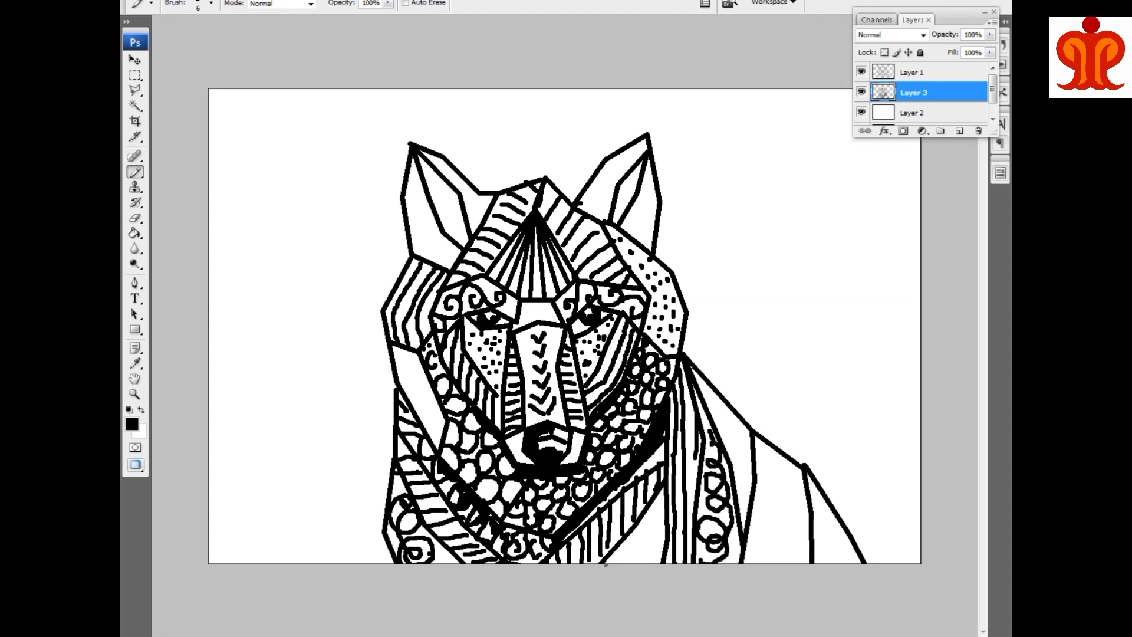
mouse_move(605, 565)
mouse_down()
mouse_move(668, 510)
mouse_move(643, 563)
mouse_up()
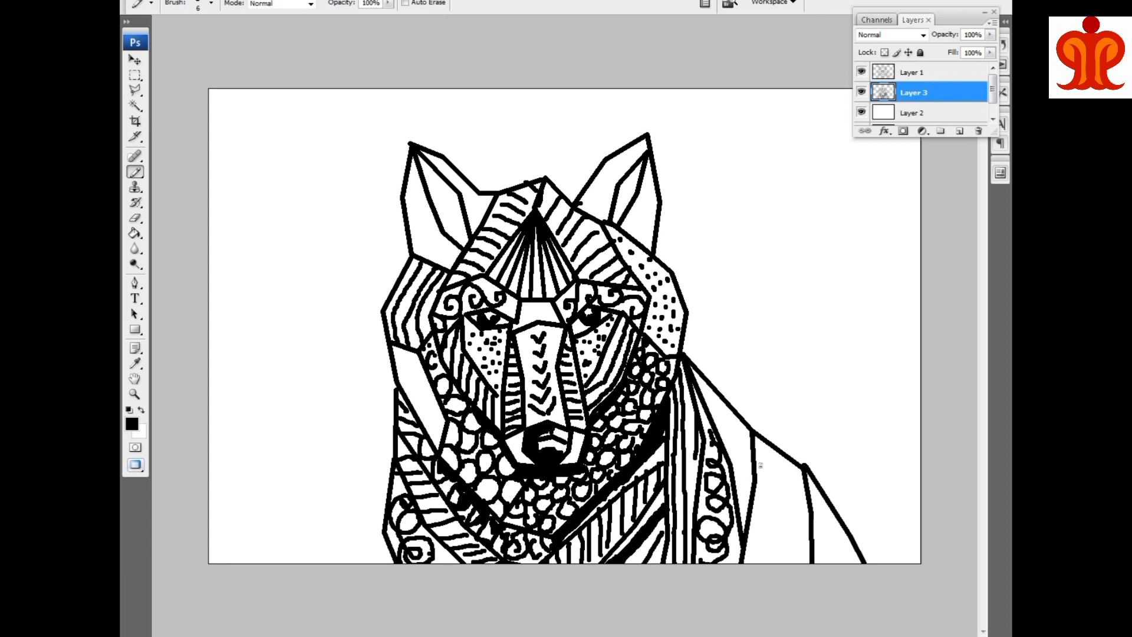
Crosshatch a lattice across the lower-right shoulder triangle and add nested arcs in the corner.
drag(754, 436, 807, 546)
mouse_move(804, 474)
mouse_down()
mouse_move(751, 532)
mouse_move(772, 558)
mouse_up()
drag(806, 523, 755, 564)
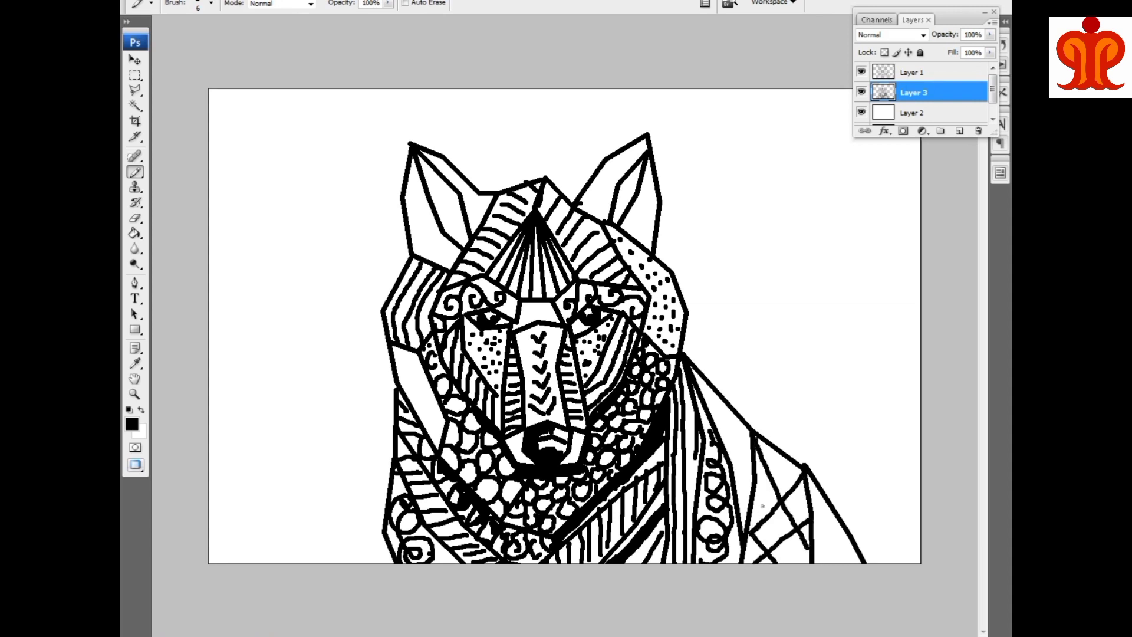
drag(754, 494, 802, 565)
mouse_move(782, 455)
mouse_down()
mouse_move(801, 482)
mouse_move(753, 498)
mouse_up()
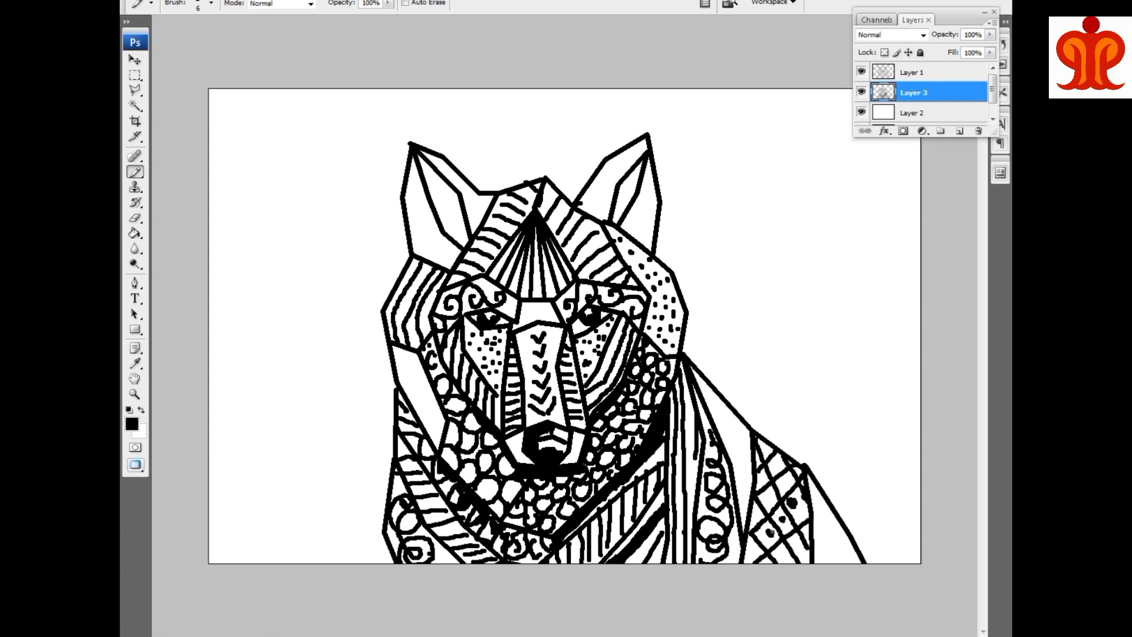
drag(802, 541, 780, 565)
drag(759, 469, 744, 565)
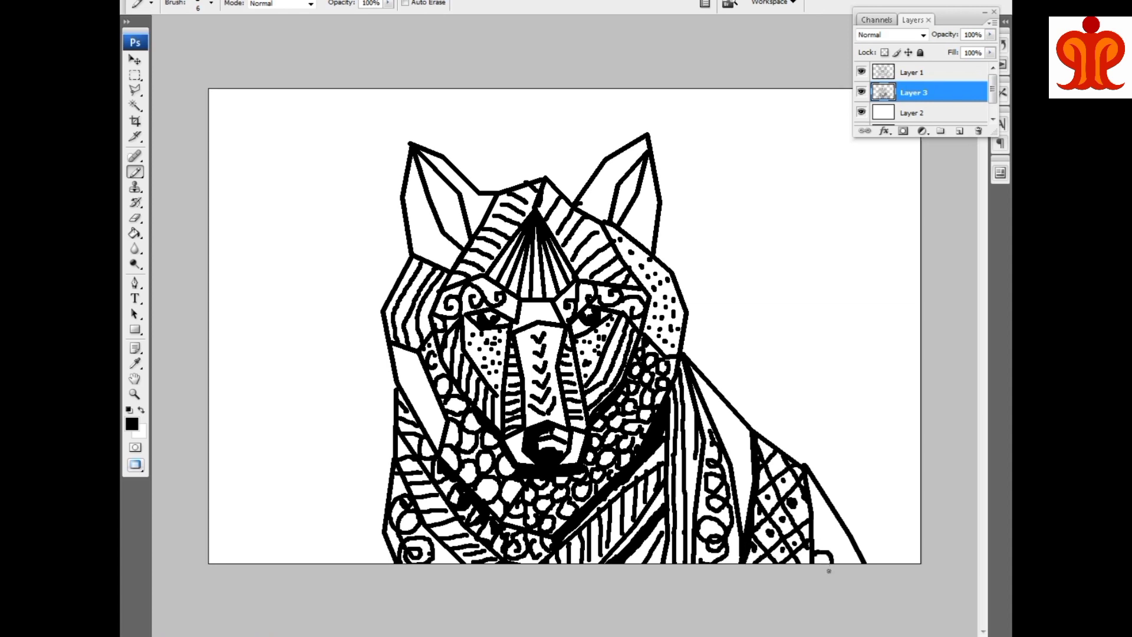
mouse_move(828, 541)
mouse_down()
mouse_move(836, 563)
mouse_move(842, 533)
mouse_up()
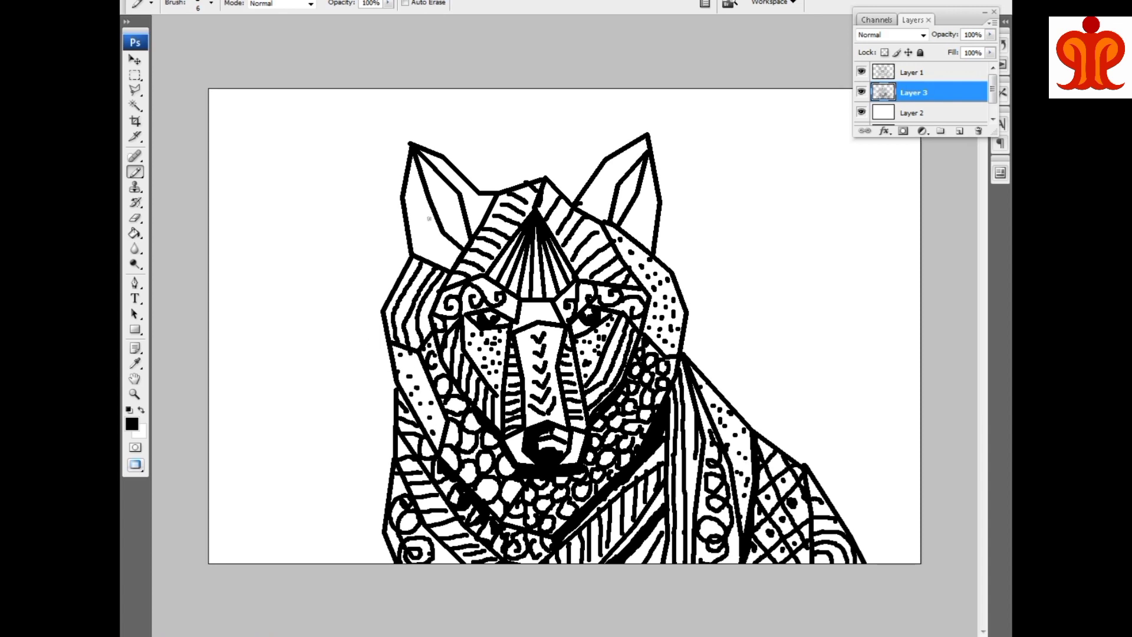
Hatch the inside of the wolf's left ear with short strokes.
drag(423, 176, 437, 167)
mouse_move(427, 186)
mouse_down()
mouse_move(441, 174)
mouse_move(448, 183)
mouse_up()
drag(437, 201, 456, 194)
drag(456, 212, 459, 206)
drag(458, 246, 465, 229)
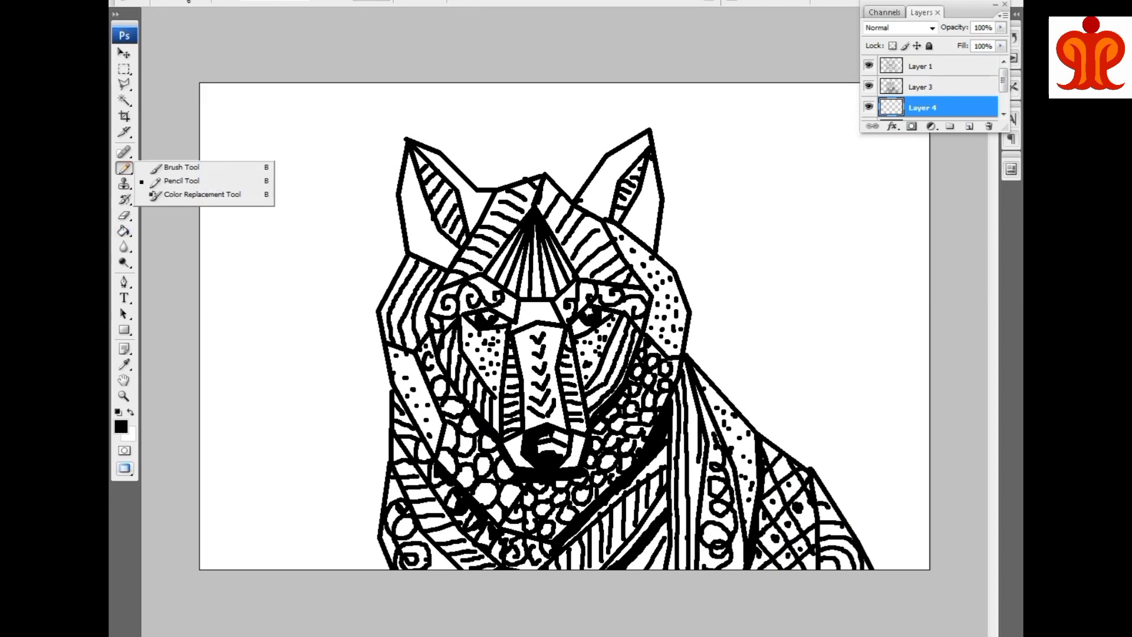
Set a grey foreground colour and switch from the hard pencil to the soft painting Brush.
right_click(124, 168)
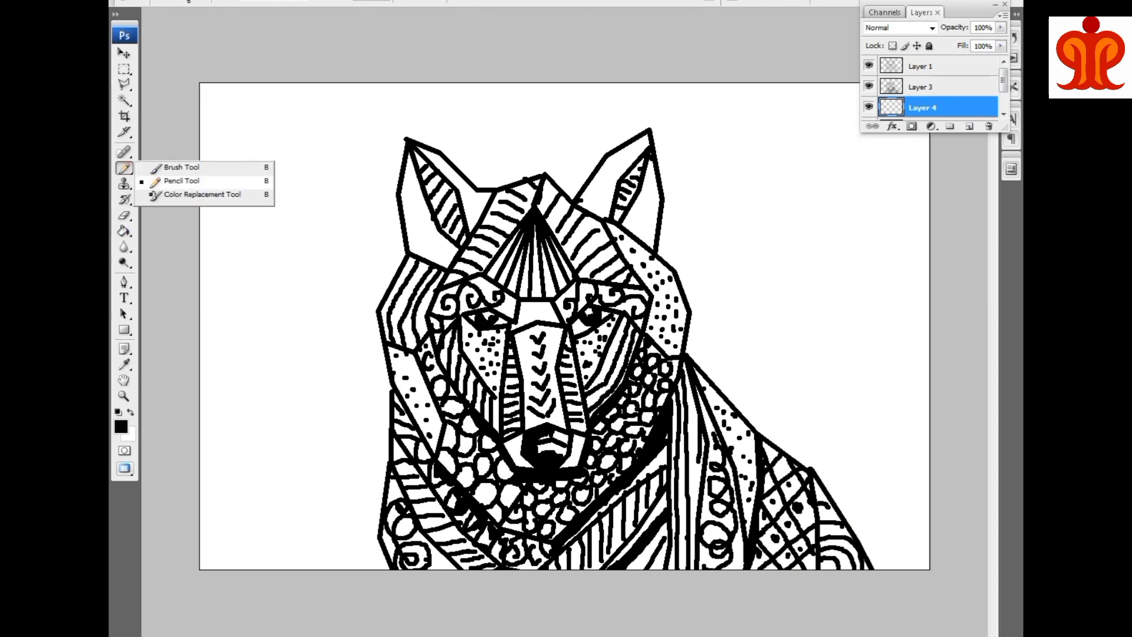
click(177, 180)
click(121, 426)
click(392, 151)
click(726, 129)
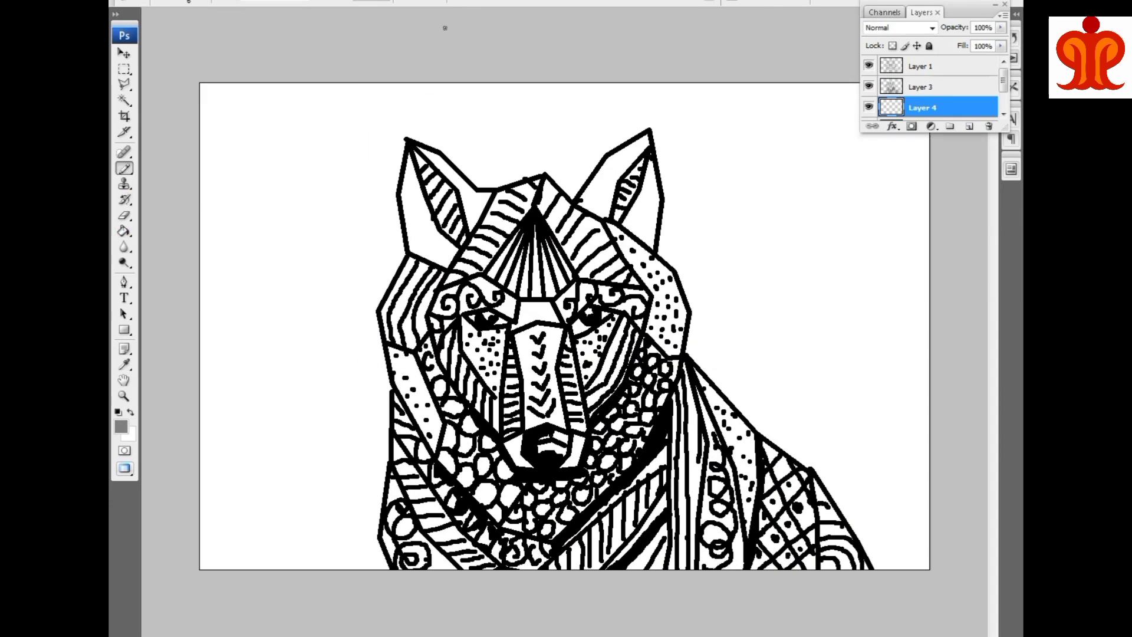
click(189, 2)
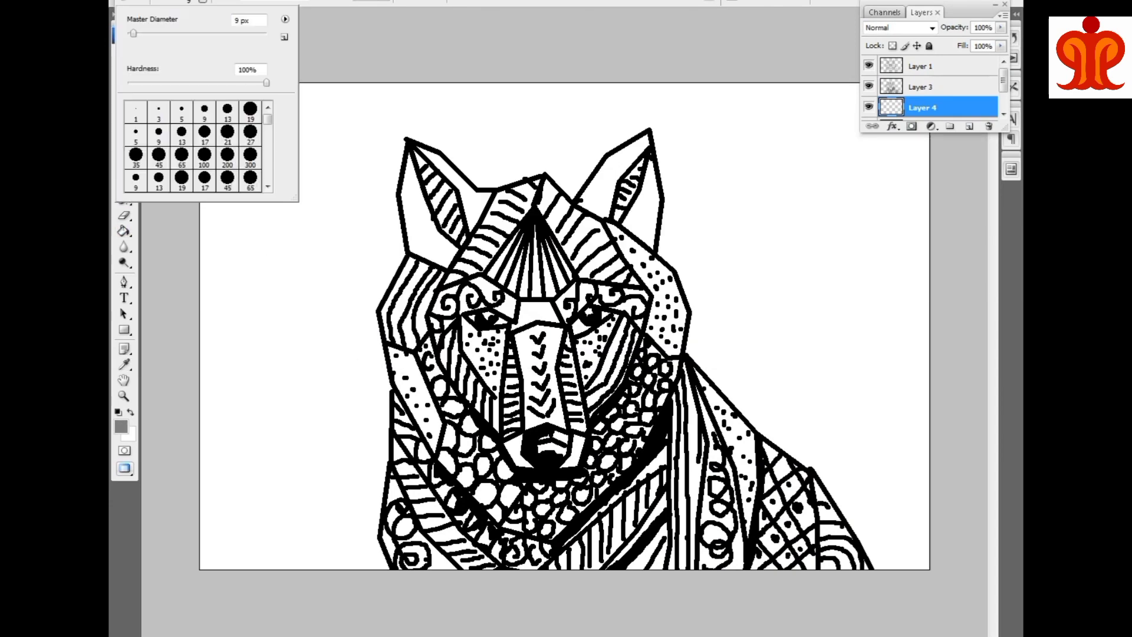
click(275, 2)
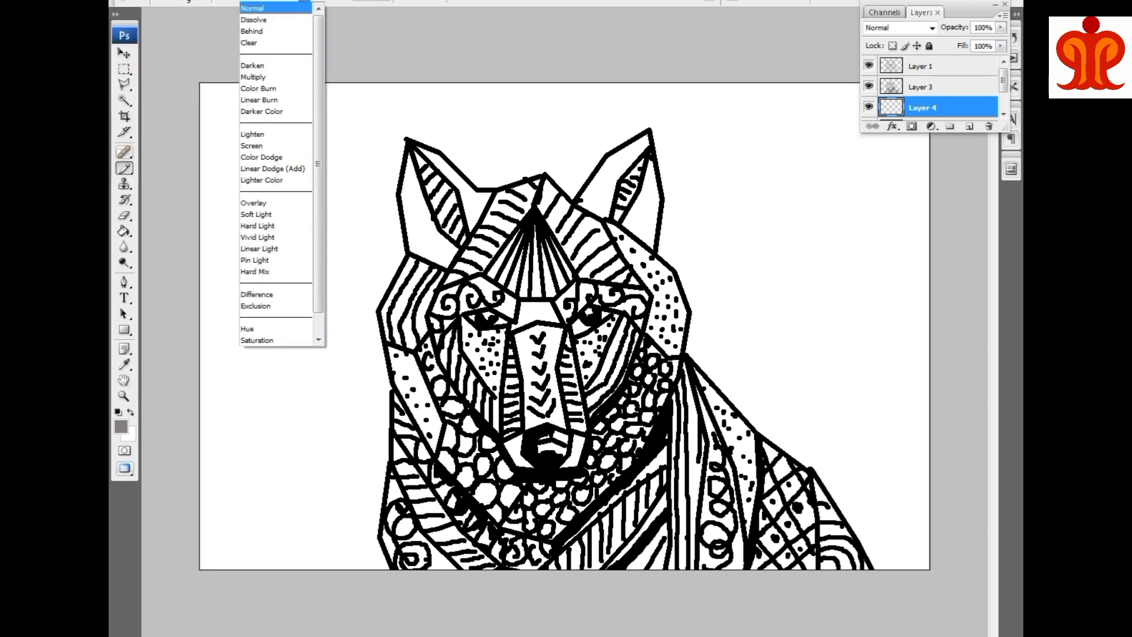
key(Escape)
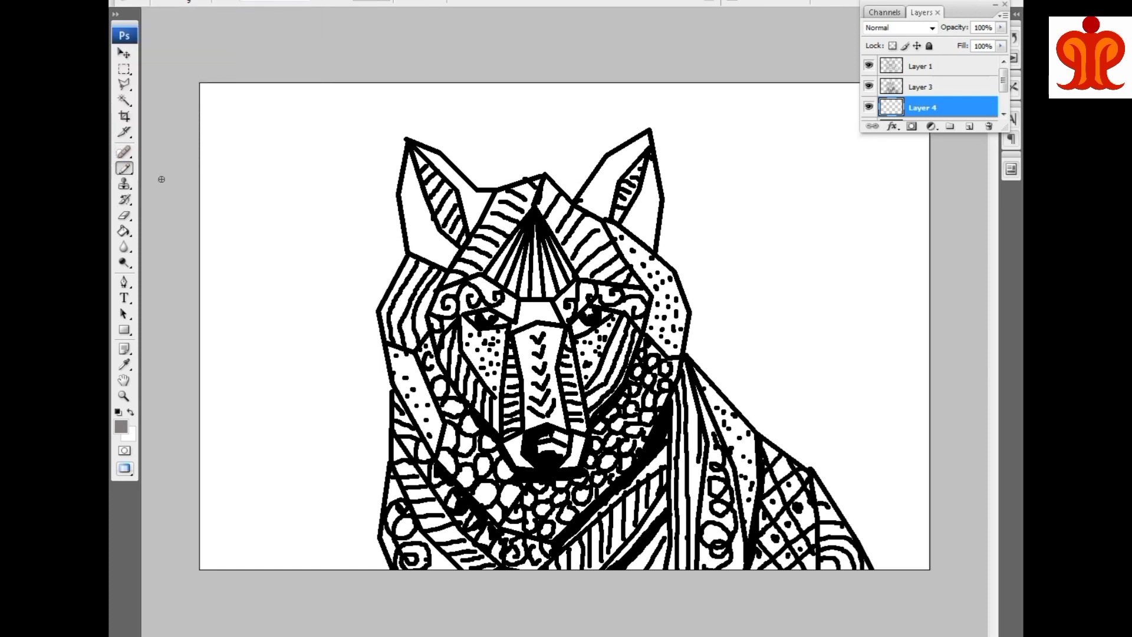
right_click(124, 168)
click(171, 165)
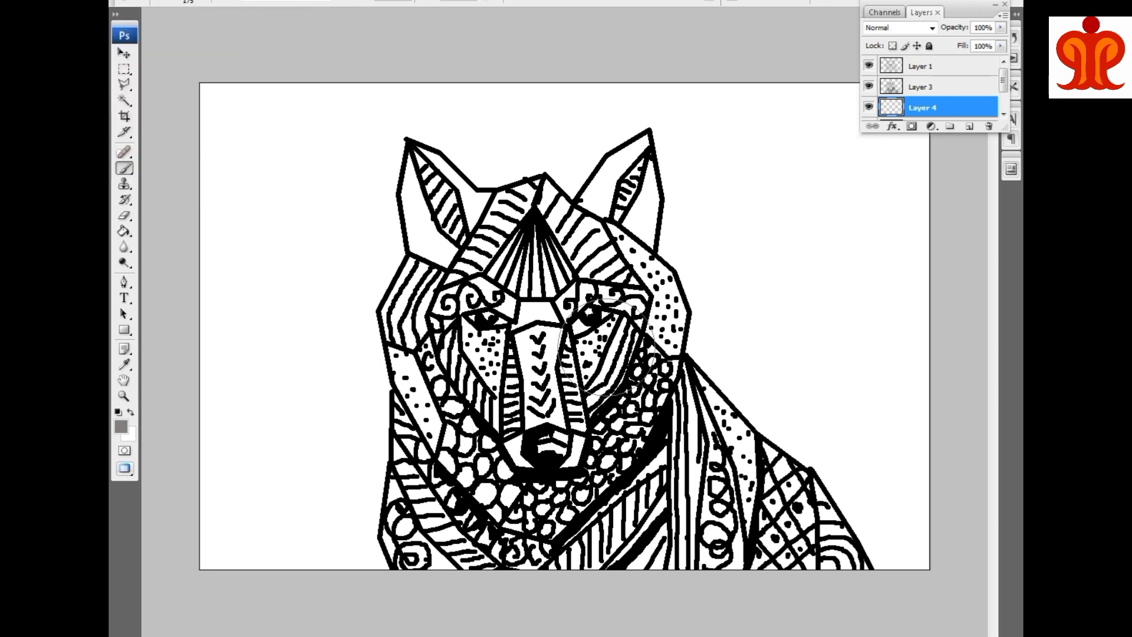
Paint soft grey behind the lines around the right shoulder and across the right background.
mouse_move(810, 449)
mouse_down()
mouse_move(830, 471)
mouse_move(725, 377)
mouse_up()
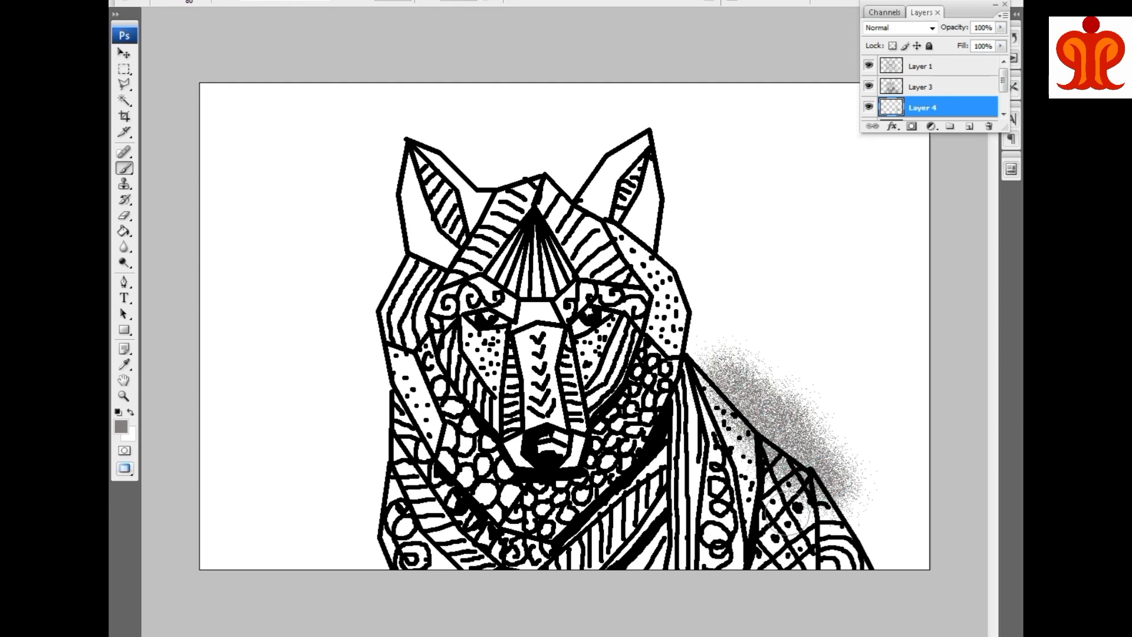
click(274, 2)
click(277, 25)
mouse_move(728, 318)
mouse_down()
mouse_move(845, 578)
mouse_move(851, 399)
mouse_move(829, 291)
mouse_up()
key(bracketright)
key(bracketright)
key(bracketright)
mouse_move(727, 324)
mouse_down()
mouse_move(738, 191)
mouse_move(784, 391)
mouse_move(885, 236)
mouse_move(689, 77)
mouse_move(789, 283)
mouse_move(847, 207)
mouse_move(910, 469)
mouse_up()
mouse_move(299, 411)
mouse_down()
mouse_move(334, 379)
mouse_move(307, 248)
mouse_move(336, 70)
mouse_move(219, 30)
mouse_move(448, 95)
mouse_move(625, 106)
mouse_up()
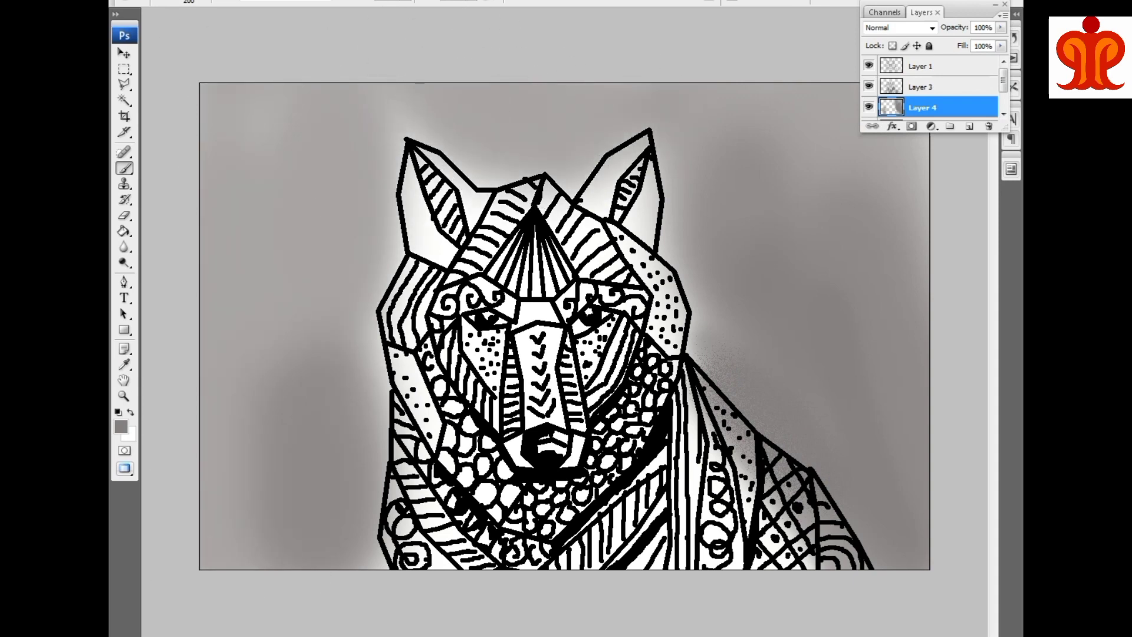
Pick a pale light blue and brush it over the left and right background.
key(i)
click(121, 426)
click(391, 160)
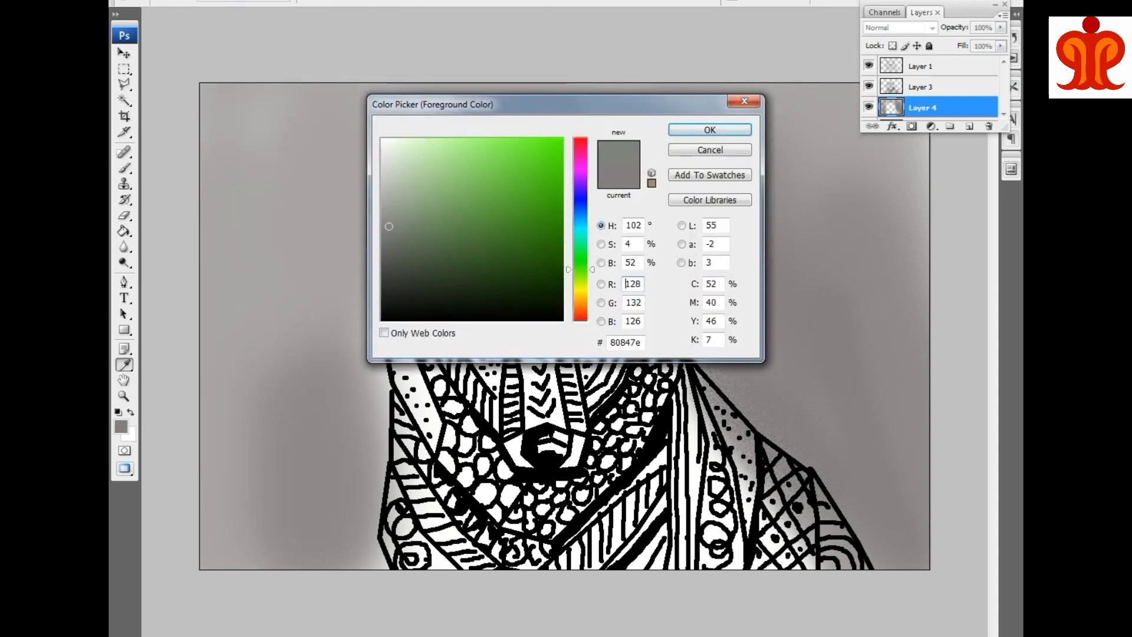
drag(581, 253, 581, 226)
key(Return)
key(b)
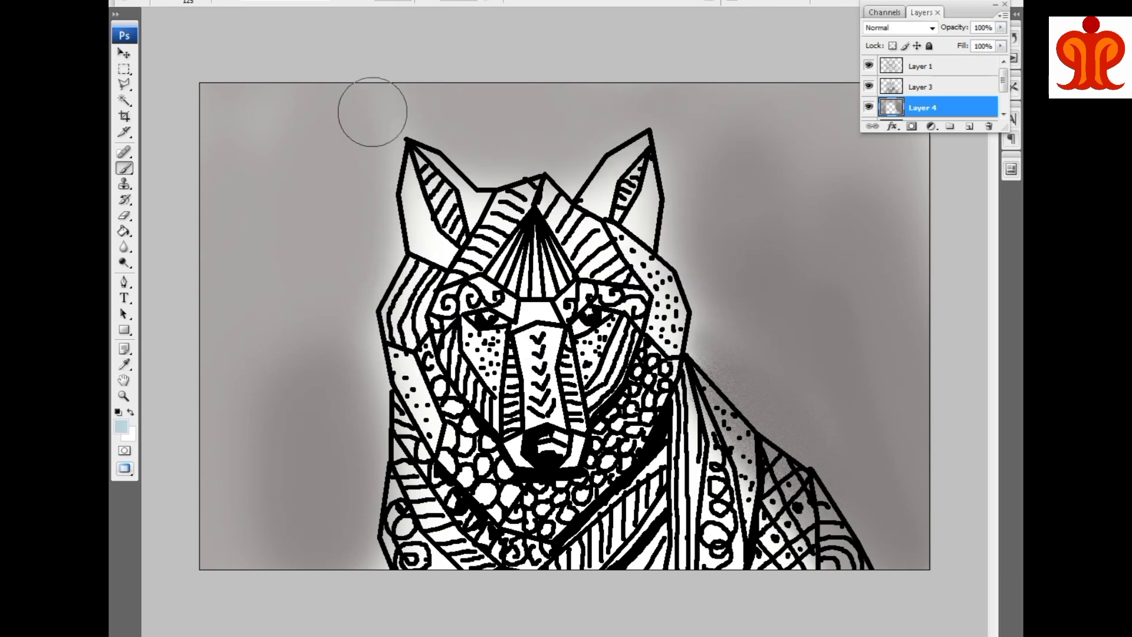
mouse_move(371, 106)
mouse_down()
mouse_move(228, 94)
mouse_move(270, 114)
mouse_move(286, 448)
mouse_move(260, 548)
mouse_up()
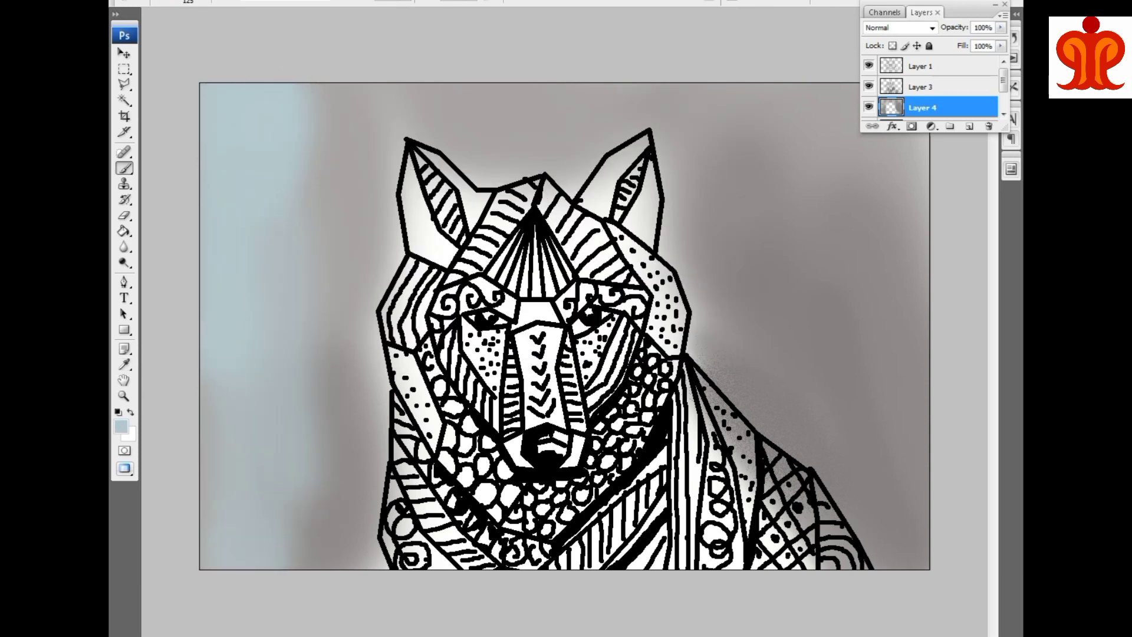
mouse_move(743, 177)
mouse_down()
mouse_move(842, 463)
mouse_move(756, 100)
mouse_up()
Add darker grey shadows right of the shoulder and at the bottom-right, lightening beside the ear.
click(121, 427)
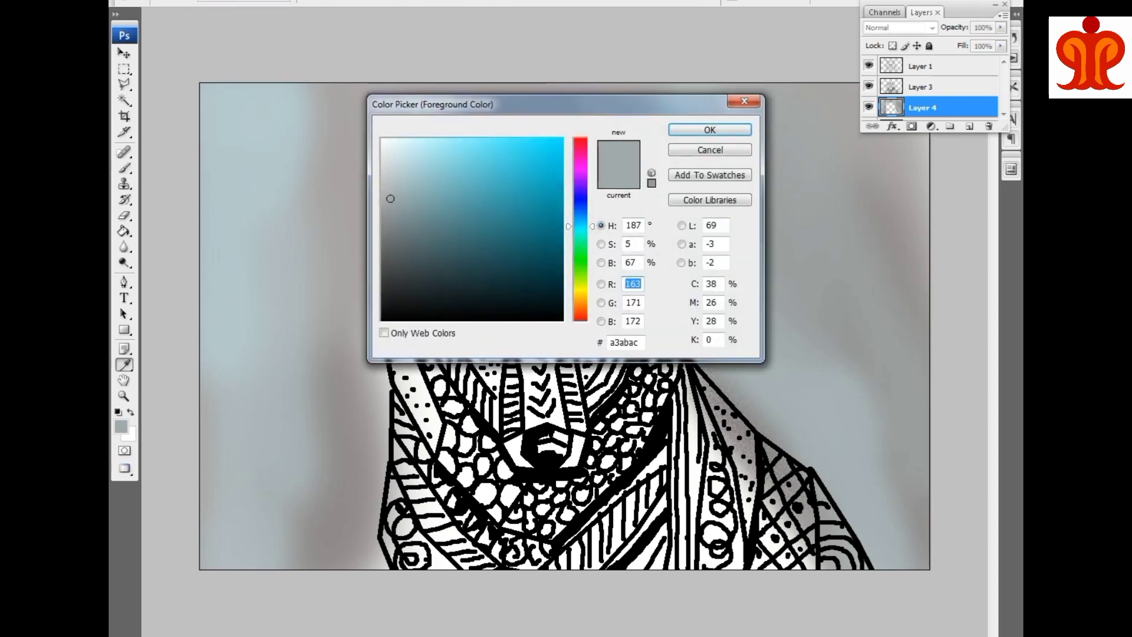
click(392, 253)
key(Return)
mouse_move(700, 342)
mouse_down()
mouse_move(804, 450)
mouse_move(873, 549)
mouse_move(747, 339)
mouse_move(764, 336)
mouse_move(696, 240)
mouse_move(670, 35)
mouse_move(728, 307)
mouse_move(820, 431)
mouse_up()
key(x)
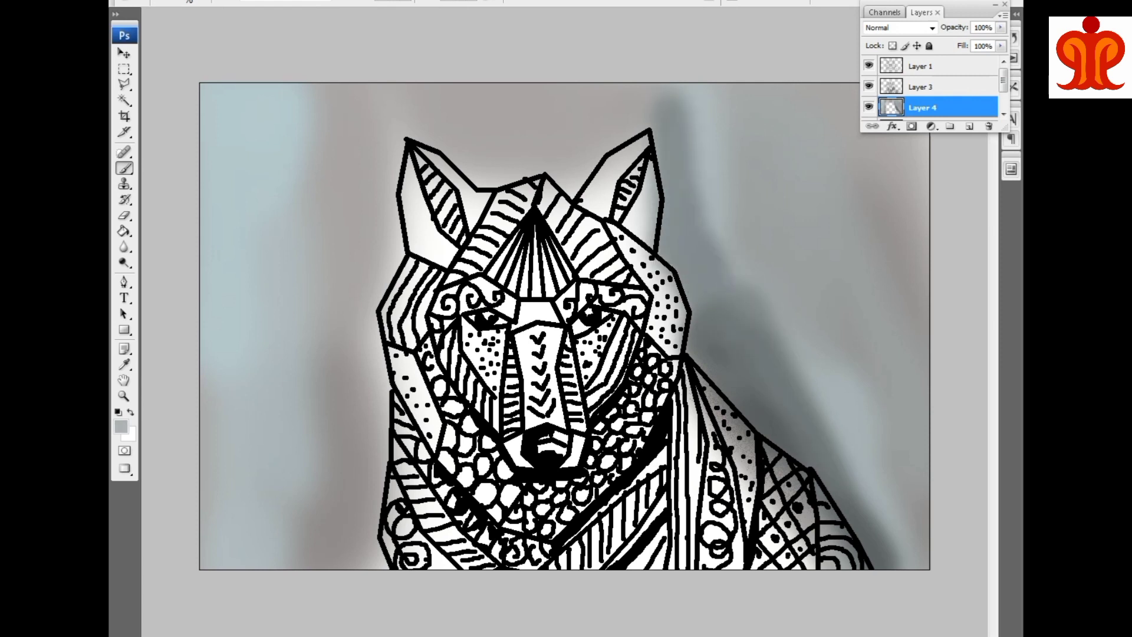
drag(661, 88, 816, 228)
key(x)
mouse_move(826, 413)
mouse_down()
mouse_move(928, 573)
mouse_move(908, 413)
mouse_up()
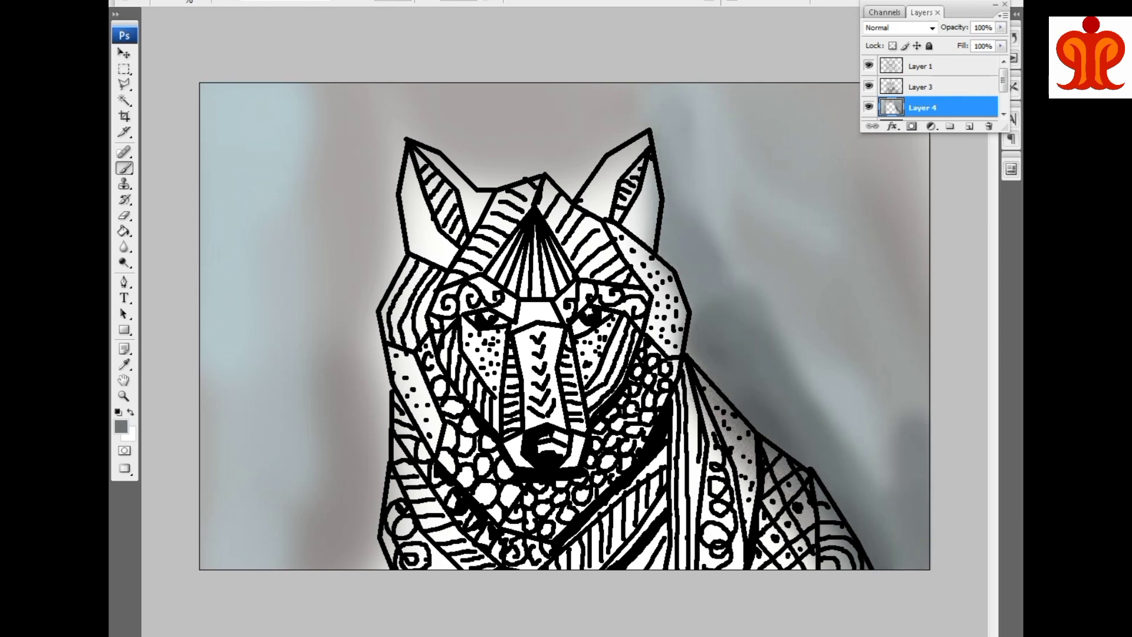
Brighten the left and top edges of the background with white and light grey.
key(x)
drag(201, 82, 236, 519)
drag(248, 283, 526, 69)
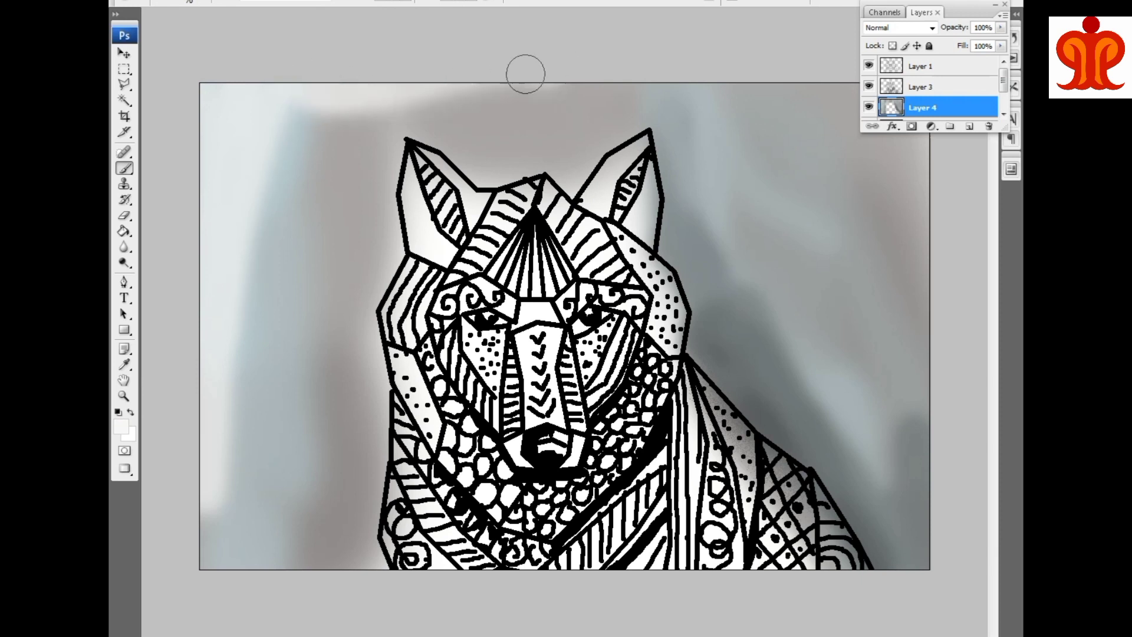
alt+click(278, 140)
drag(278, 140, 218, 507)
drag(537, 67, 654, 70)
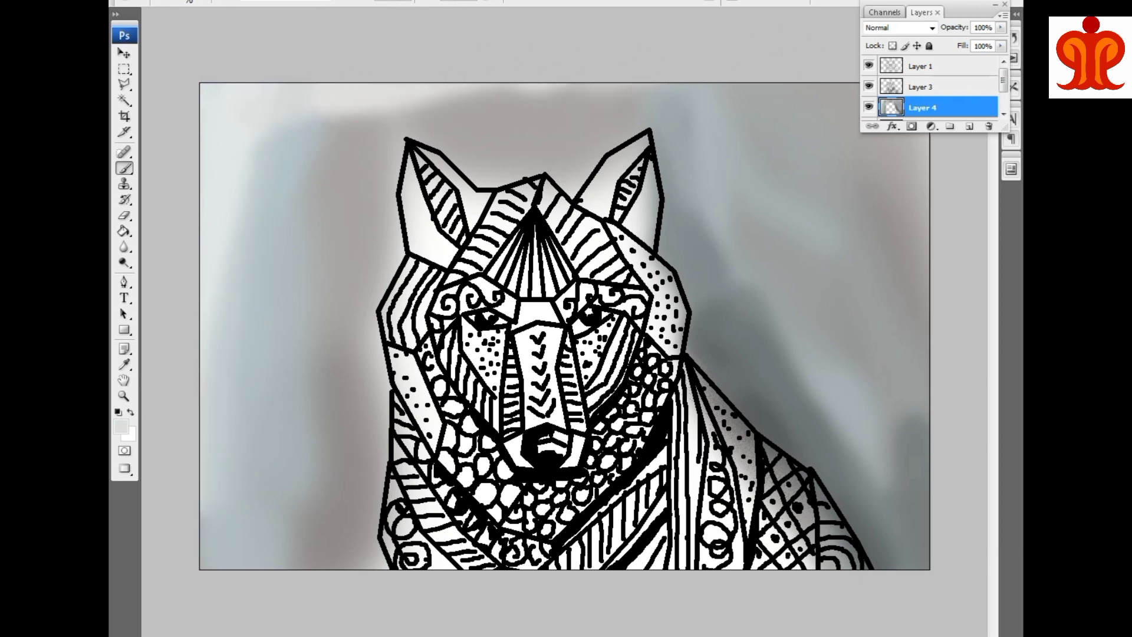
Shade the wolf's snout and forehead panel grey, then pick a pale beige (ccc6a5).
drag(538, 327, 543, 448)
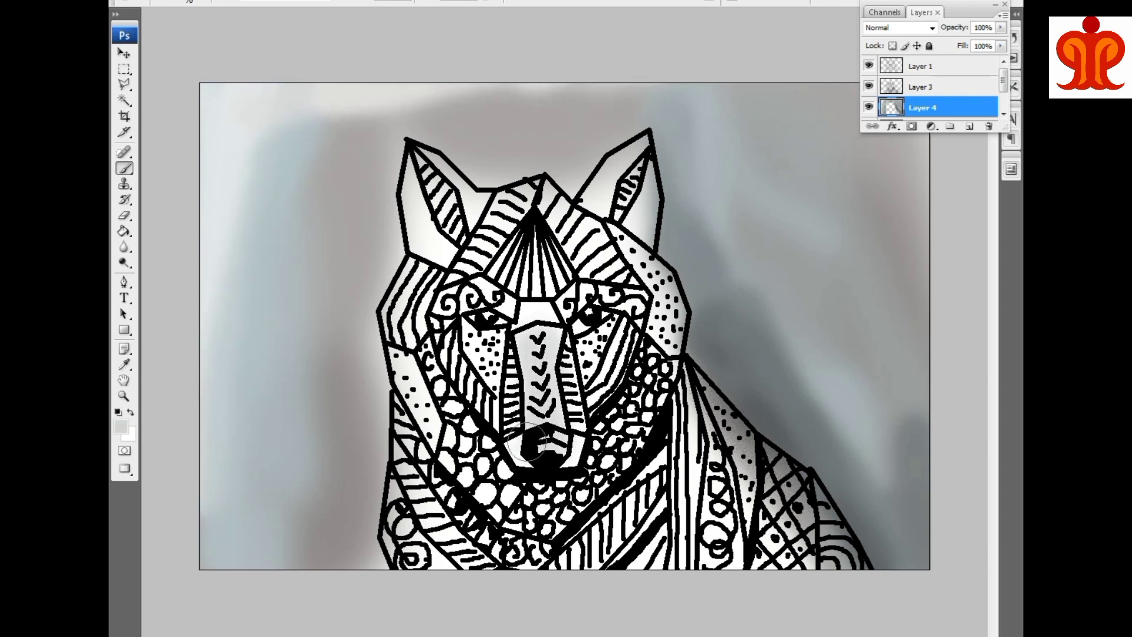
drag(518, 407, 566, 460)
drag(531, 337, 524, 231)
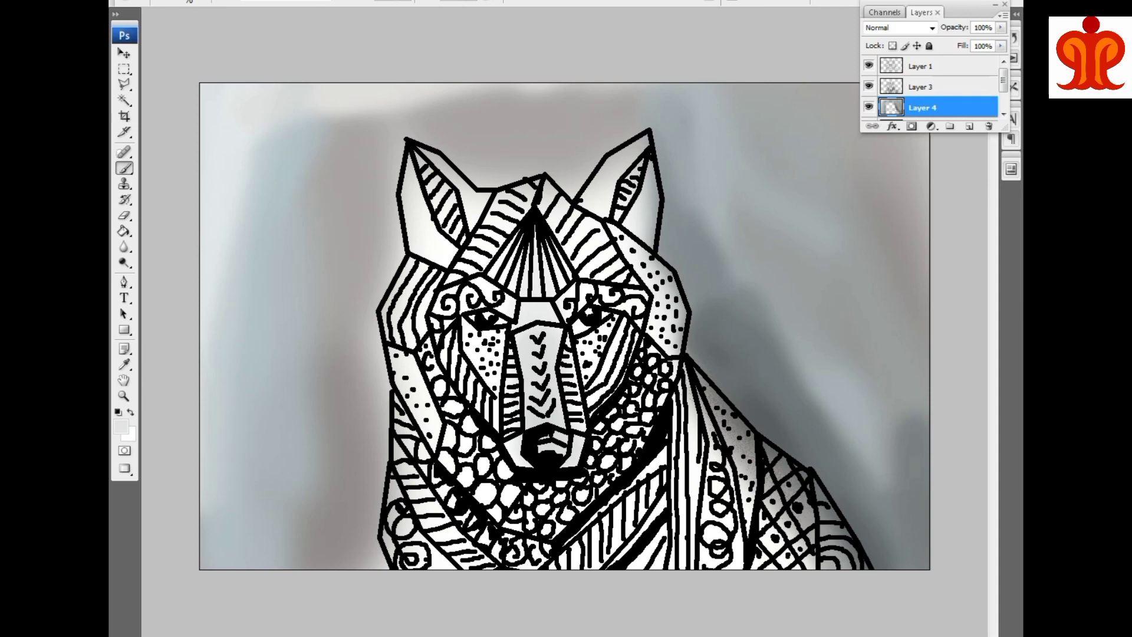
click(121, 426)
click(580, 295)
click(417, 175)
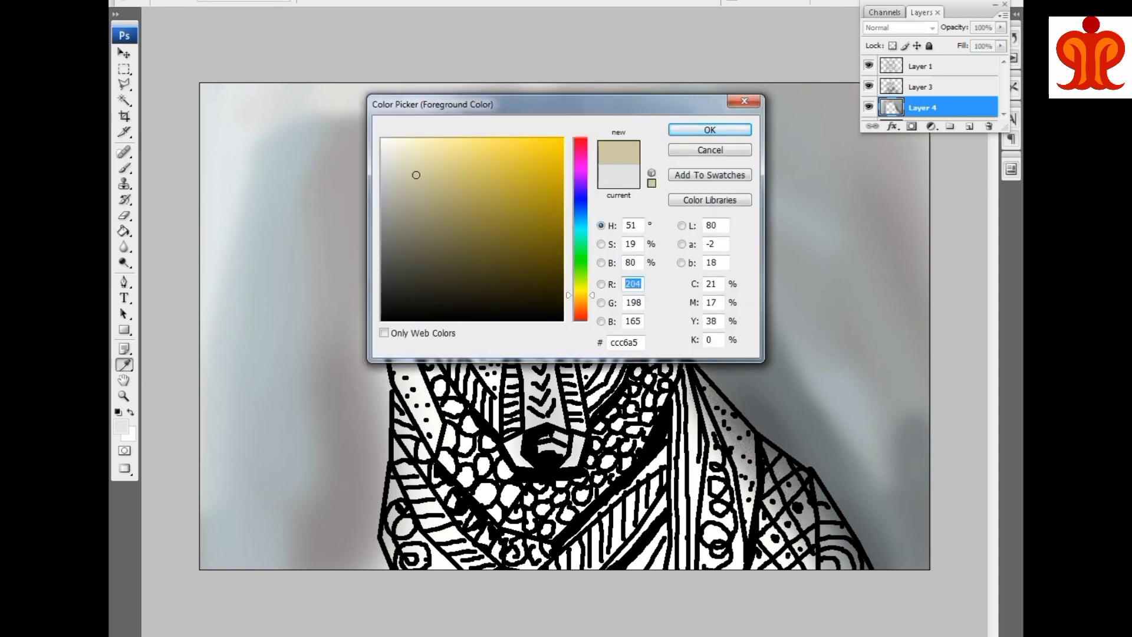
Tint the wolf's cheeks and the area beside the nose beige-tan.
click(581, 308)
click(710, 130)
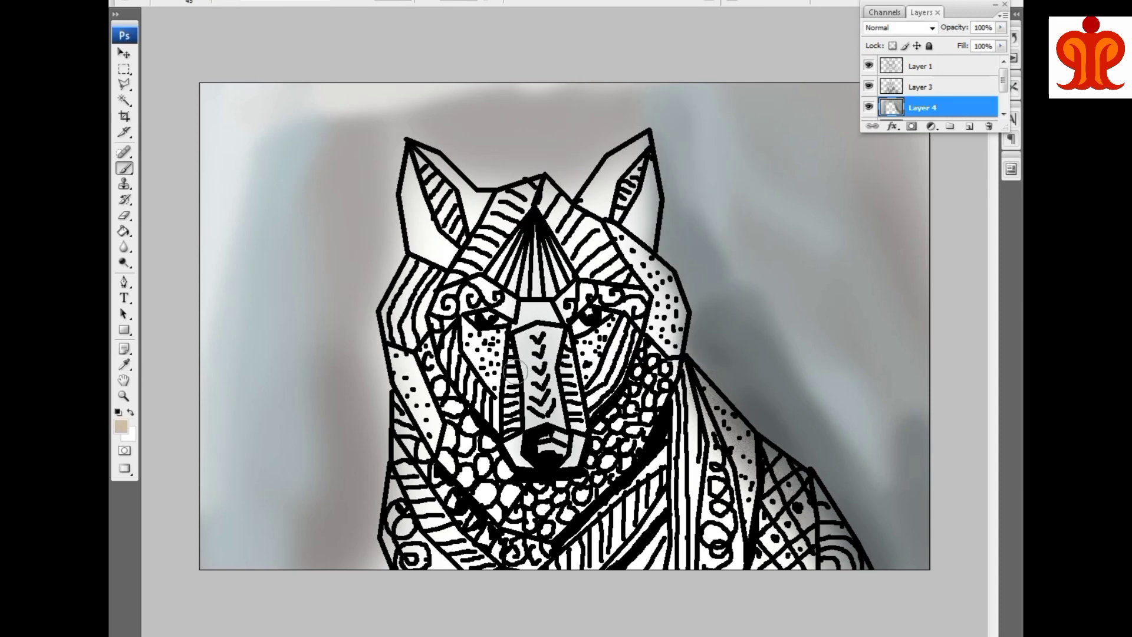
drag(475, 334, 513, 457)
mouse_move(601, 330)
mouse_down()
mouse_move(595, 413)
mouse_move(608, 466)
mouse_up()
Brush a slightly different tan across the wolf's chest.
click(121, 426)
click(422, 127)
click(727, 126)
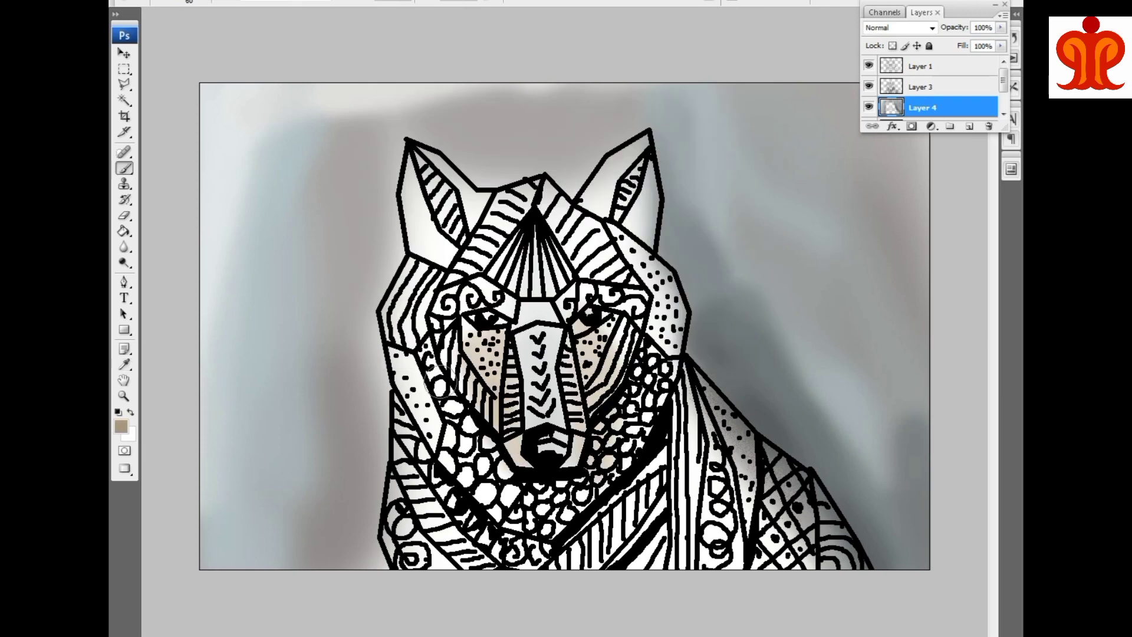
drag(448, 368, 427, 436)
mouse_move(481, 487)
mouse_down()
mouse_move(512, 498)
mouse_move(637, 472)
mouse_up()
mouse_move(589, 531)
mouse_down()
mouse_move(643, 465)
mouse_move(596, 531)
mouse_up()
Shade the chest and lower chest swirls dark brown, blending grey into the lower-left background.
click(121, 426)
click(447, 242)
click(709, 130)
drag(660, 424, 560, 566)
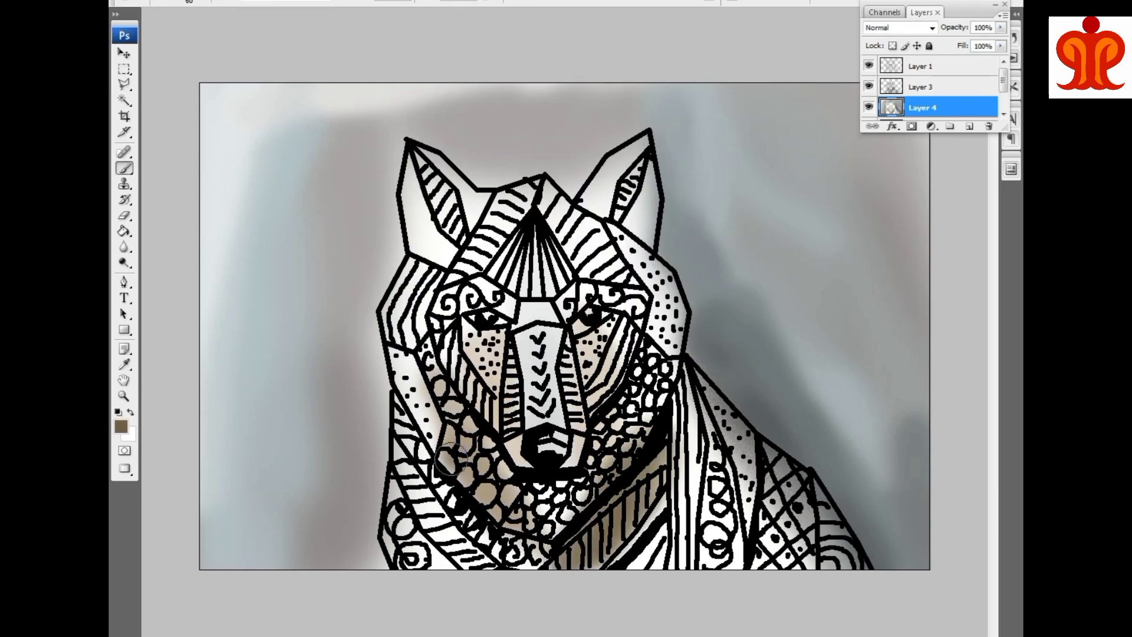
mouse_move(431, 389)
mouse_down()
mouse_move(448, 507)
mouse_move(431, 554)
mouse_up()
drag(670, 510, 669, 581)
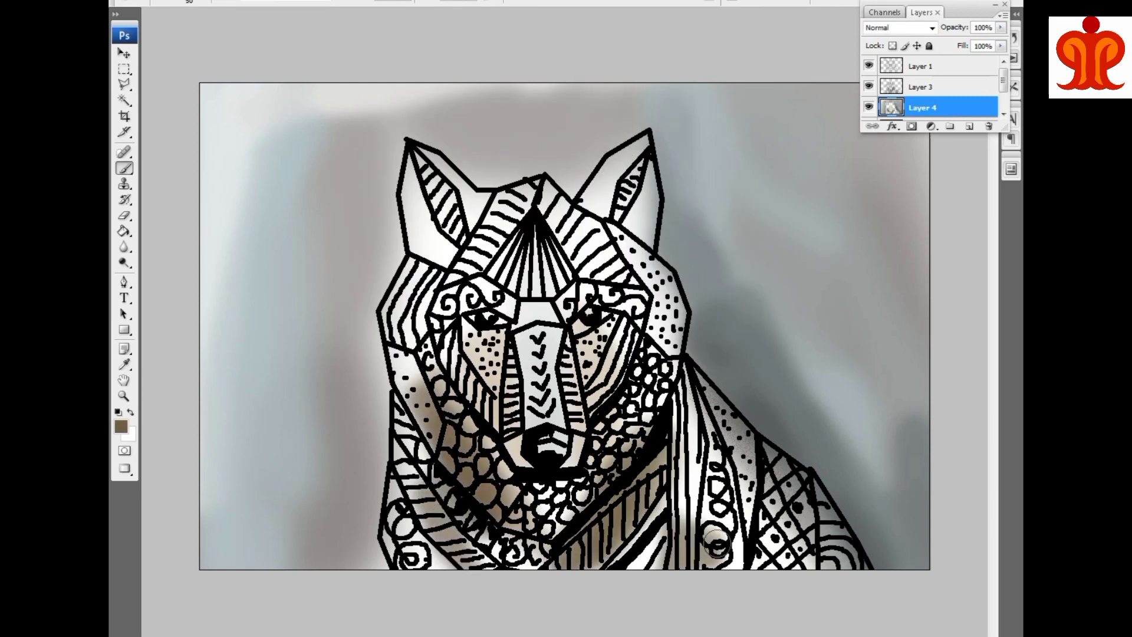
drag(714, 527, 722, 563)
drag(436, 549, 421, 544)
alt+click(285, 554)
mouse_move(351, 543)
mouse_down()
mouse_move(374, 568)
mouse_move(295, 563)
mouse_up()
Paint the ears light tan, shading the left ear brown and tinting the right ear tan.
click(121, 426)
click(580, 301)
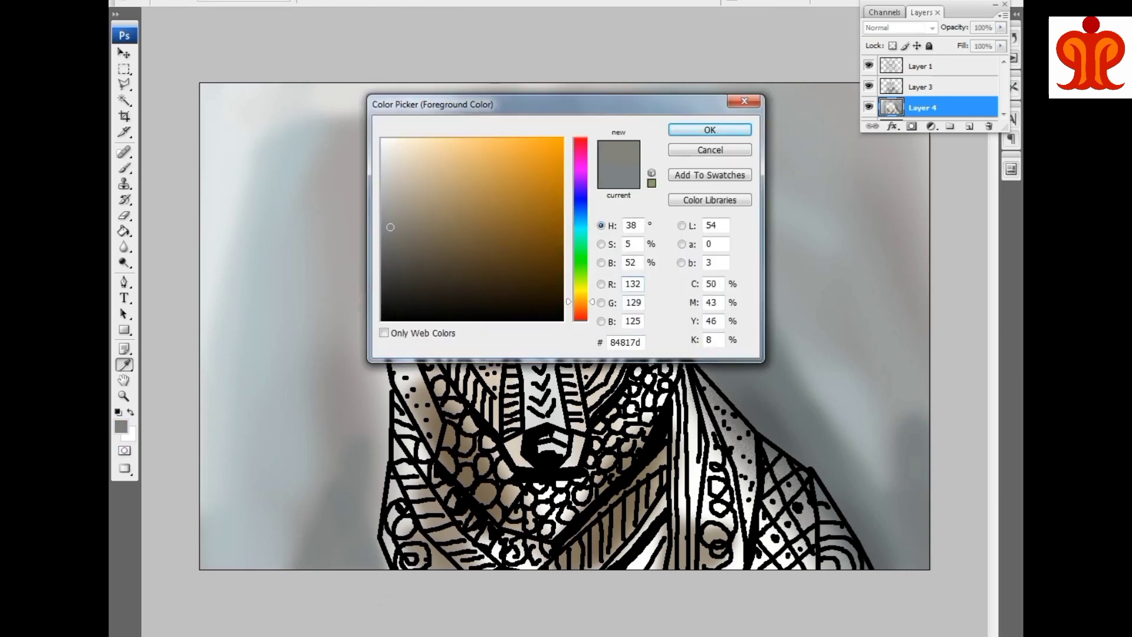
click(466, 165)
click(446, 185)
click(710, 130)
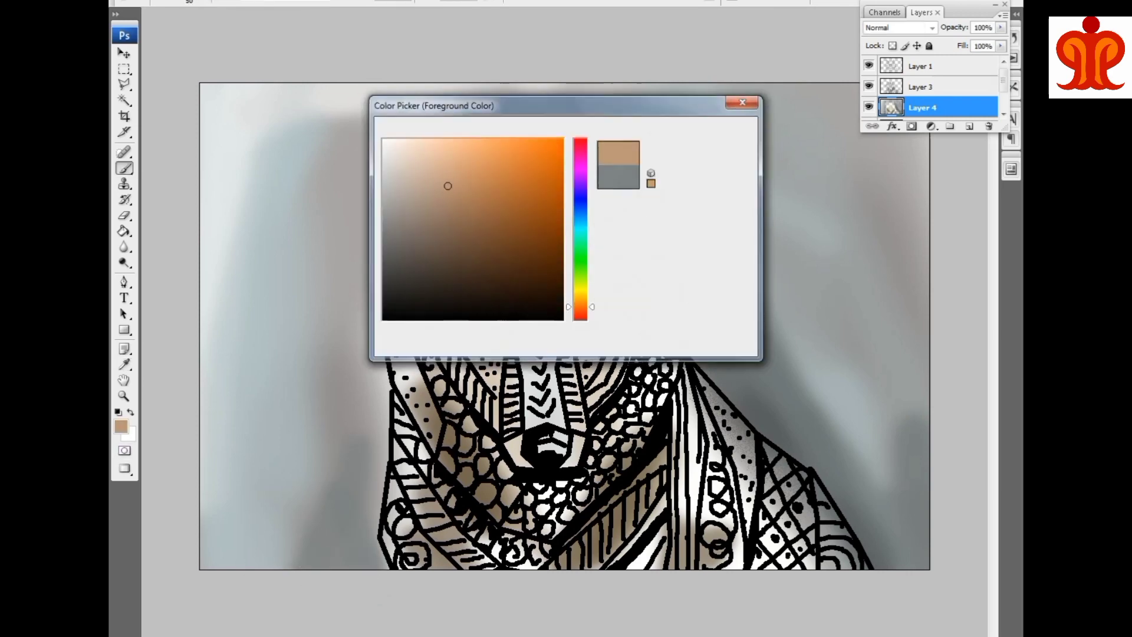
drag(454, 204, 428, 260)
alt+click(458, 445)
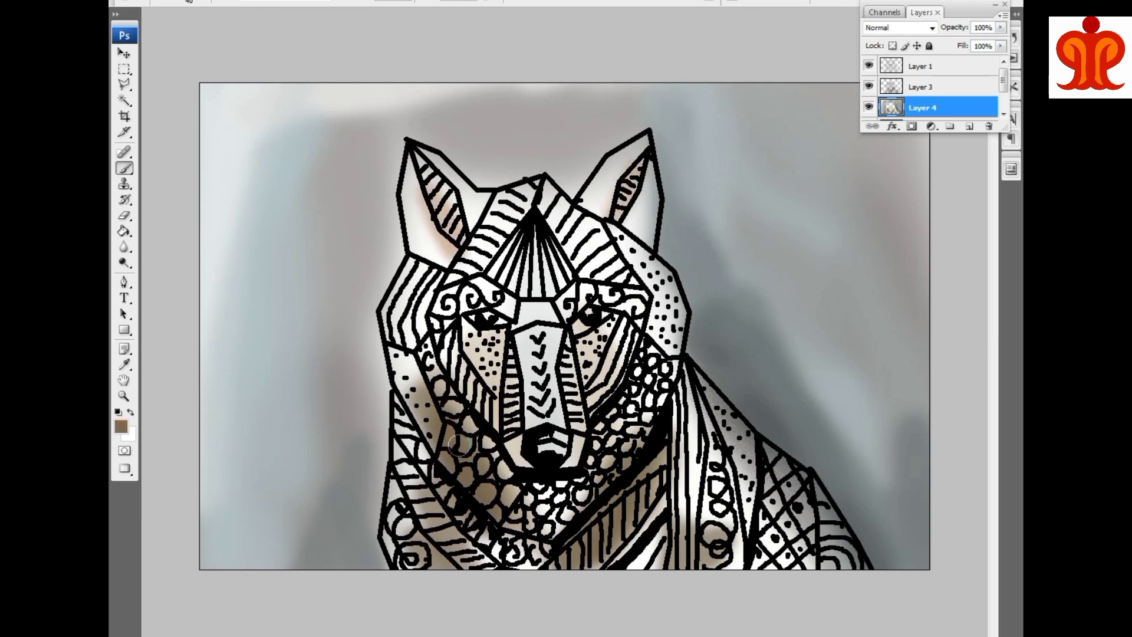
drag(389, 188, 413, 262)
drag(407, 153, 465, 203)
drag(619, 239, 666, 213)
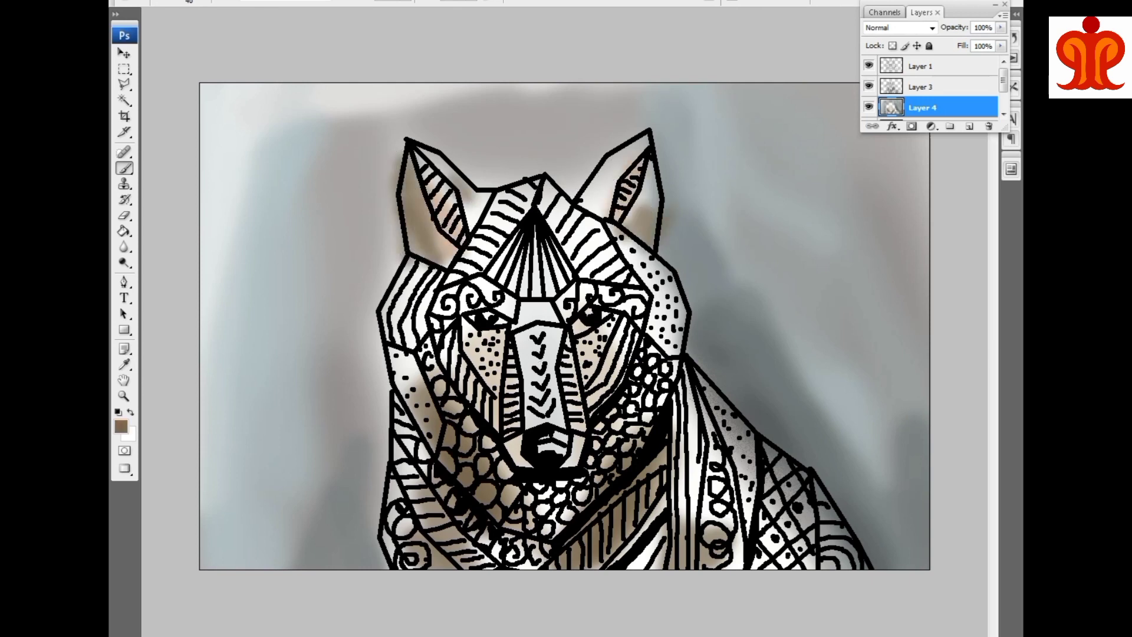
Darken both sides of the muzzle with black and shade the forehead grey with a size-20 brush.
alt+click(533, 371)
drag(502, 336, 504, 416)
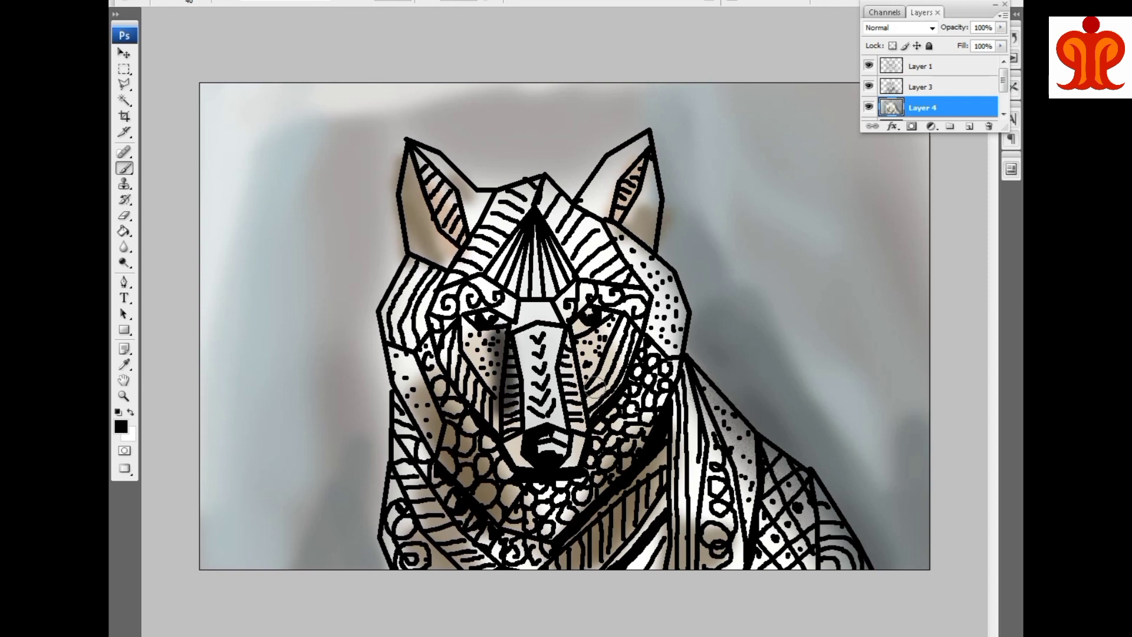
drag(595, 398, 589, 345)
mouse_move(481, 333)
mouse_down()
mouse_move(484, 371)
mouse_move(513, 419)
mouse_up()
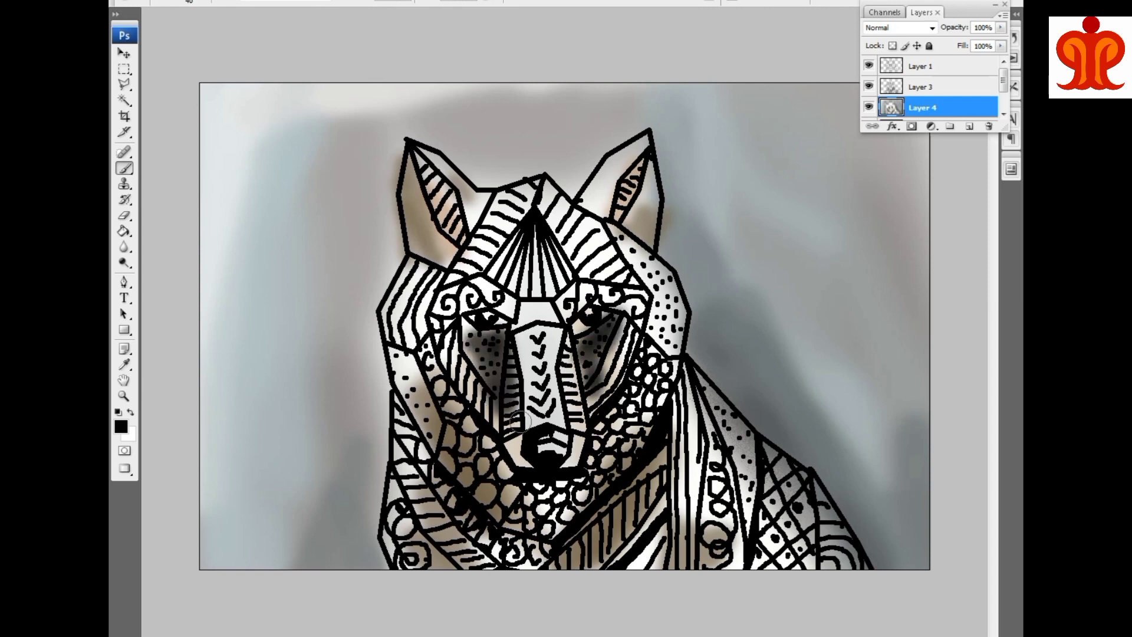
alt+click(792, 162)
key(bracketleft)
key(bracketleft)
drag(540, 308, 534, 322)
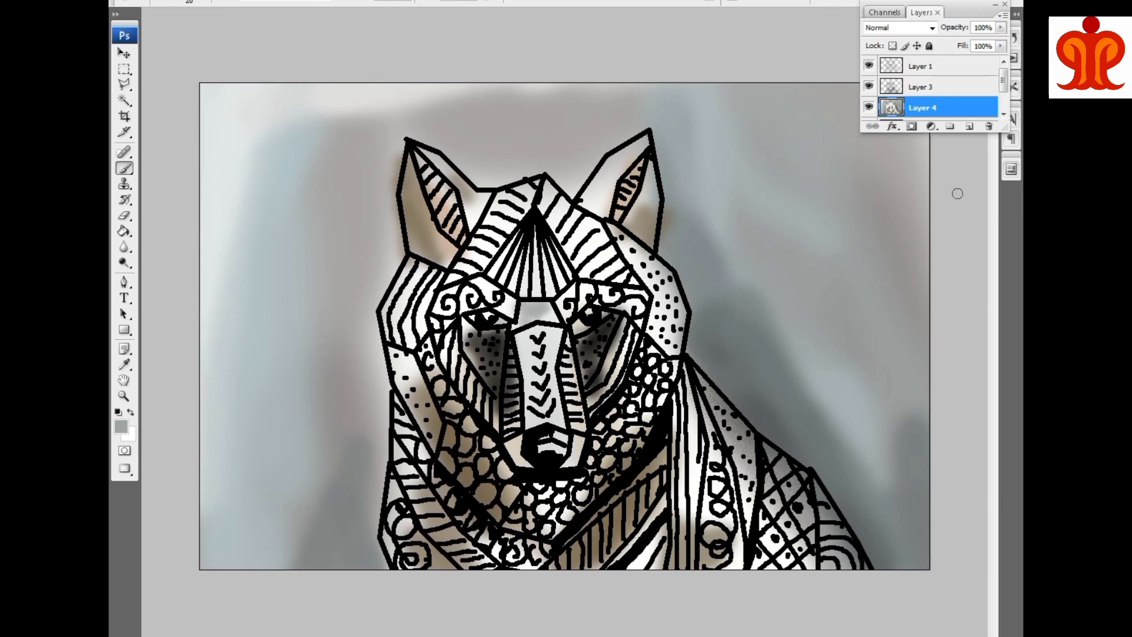
click(194, 2)
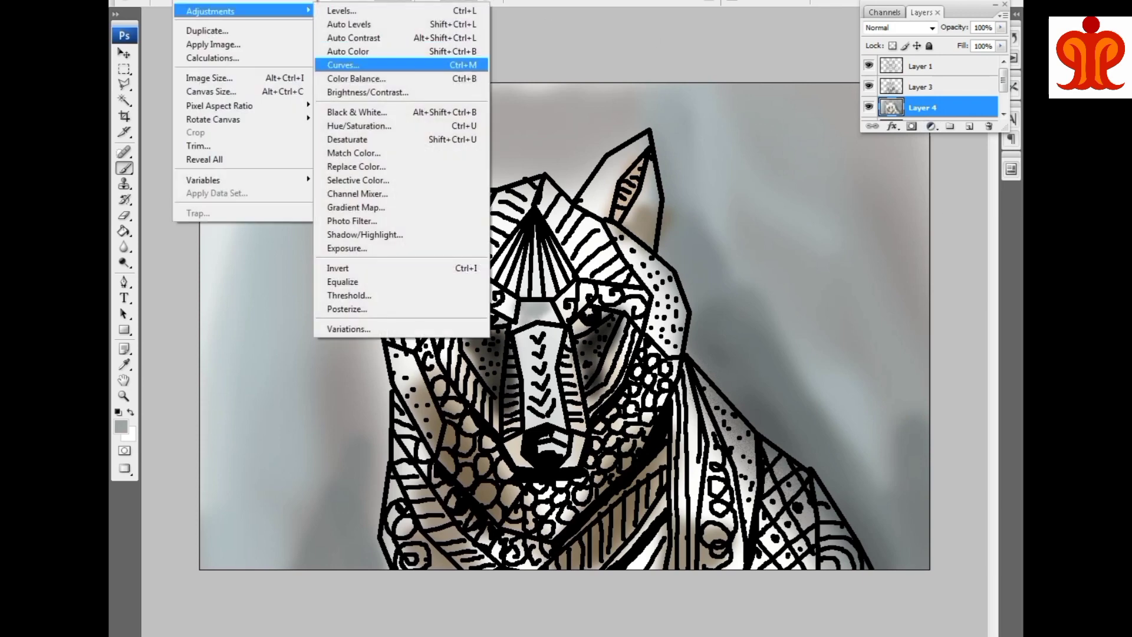
click(401, 91)
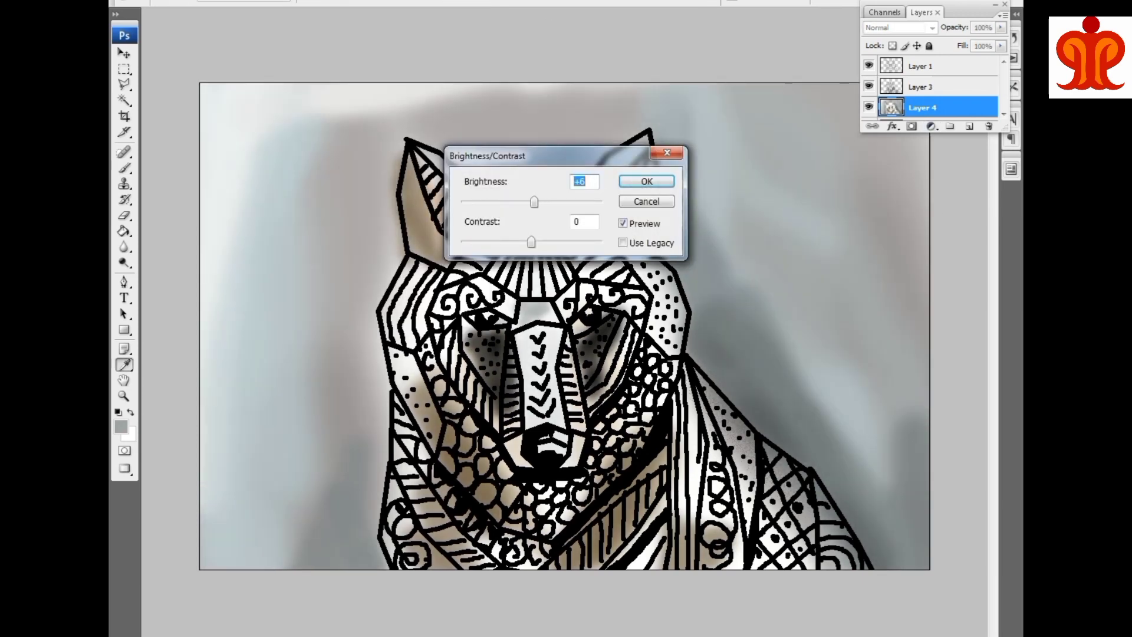
key(Escape)
scroll(931, 89, down, 1)
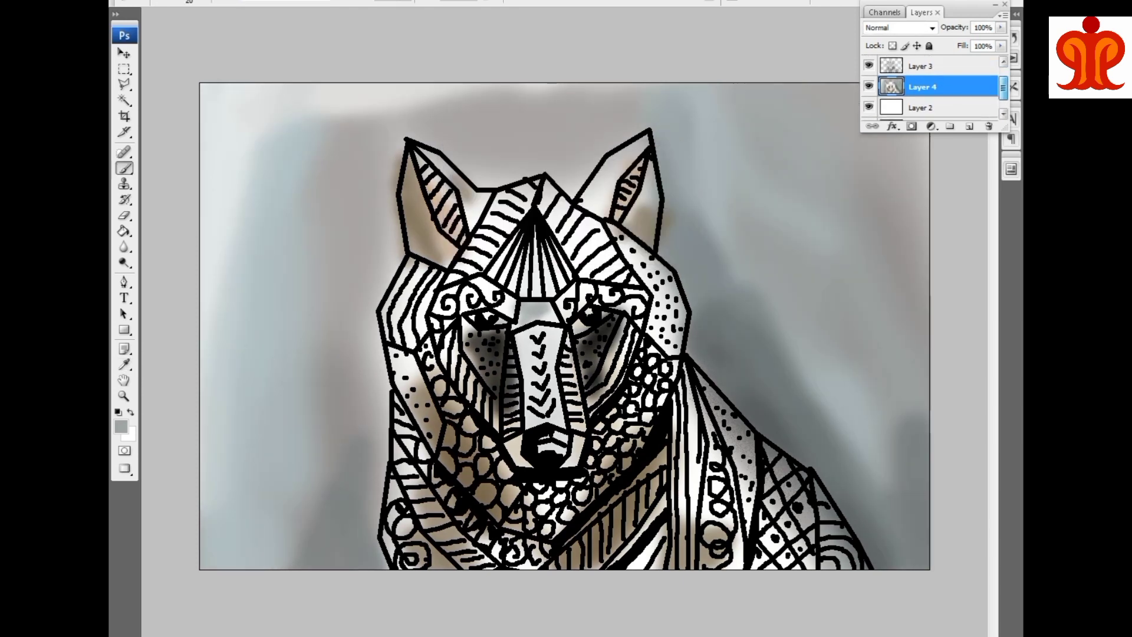